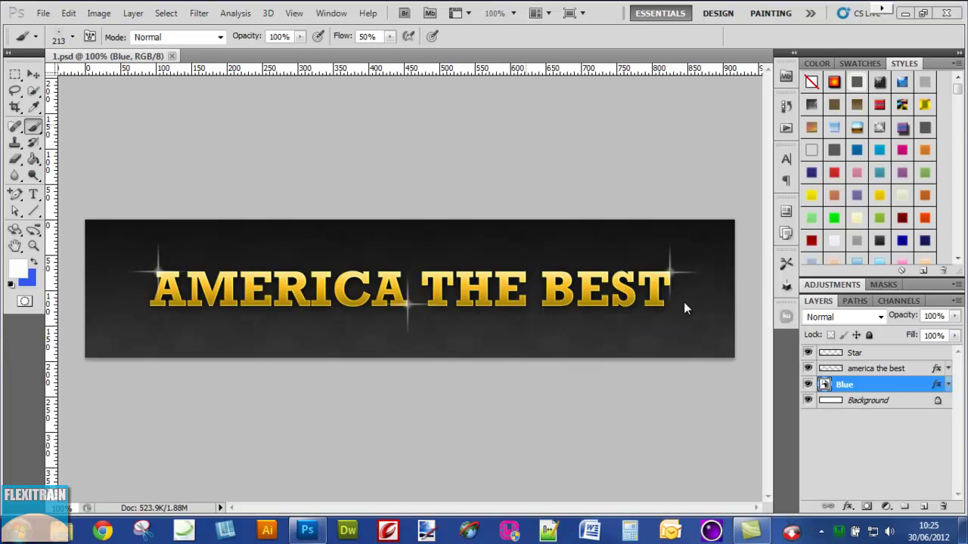
# Step: Create a new white Untitled-1 document 900 × 300 pixels at 72 ppi
pyautogui.click(44, 13)
pyautogui.click(47, 32)
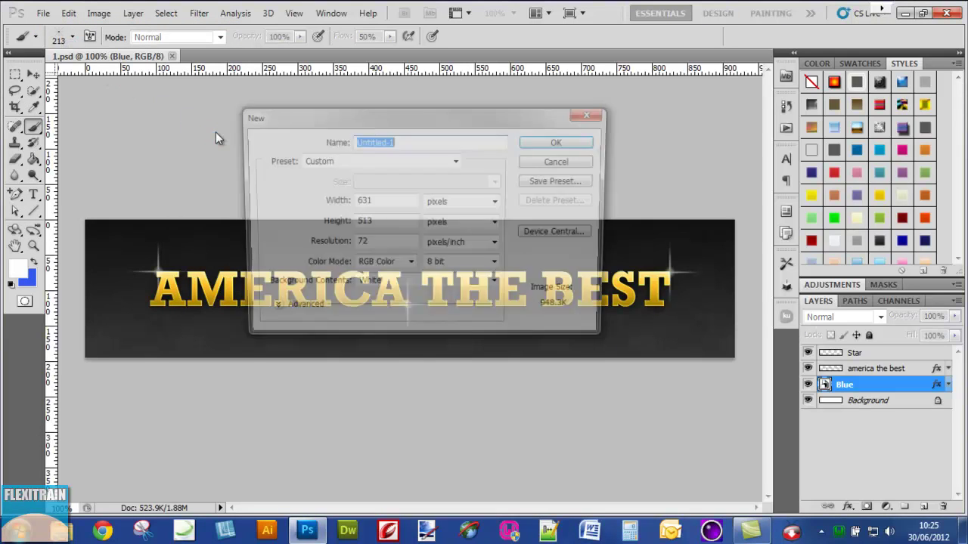
pyautogui.doubleClick(397, 204)
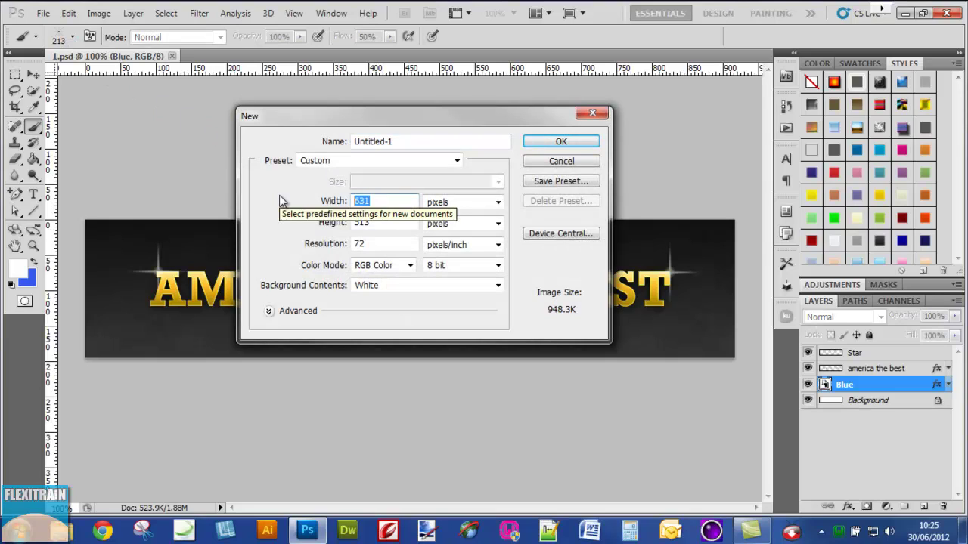
pyautogui.write('900')
pyautogui.doubleClick(378, 222)
pyautogui.write('300')
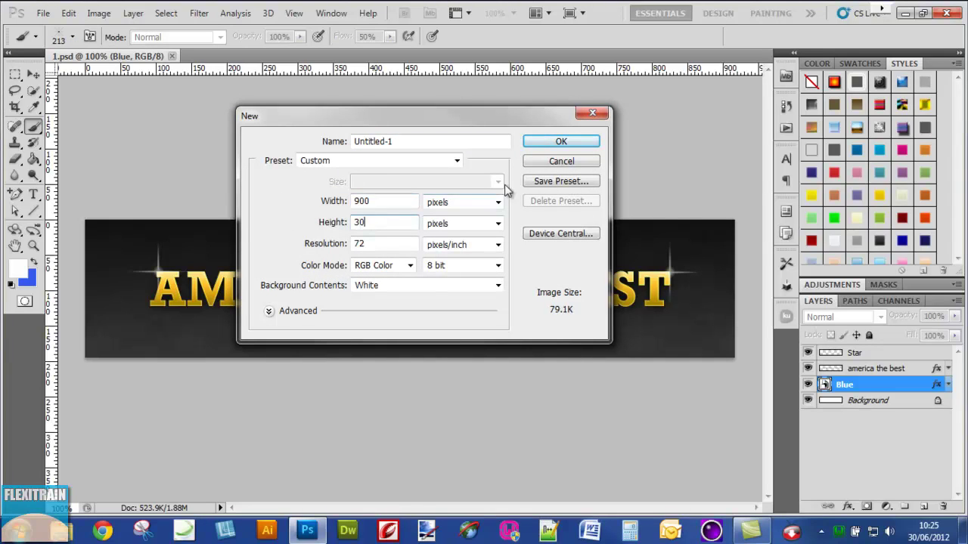
pyautogui.click(558, 142)
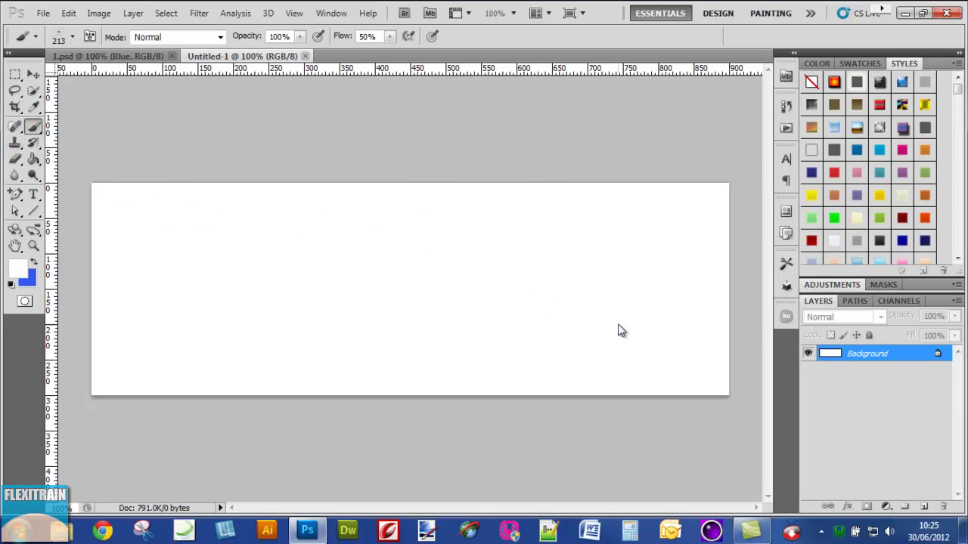
# Step: Convert the locked Background into a regular layer named 'background'
pyautogui.rightClick(907, 355)
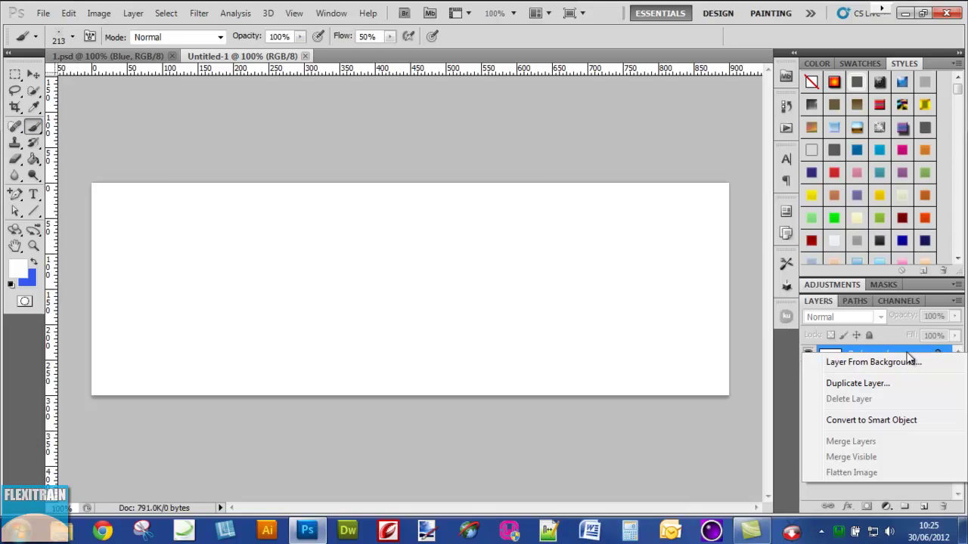
pyautogui.click(897, 354)
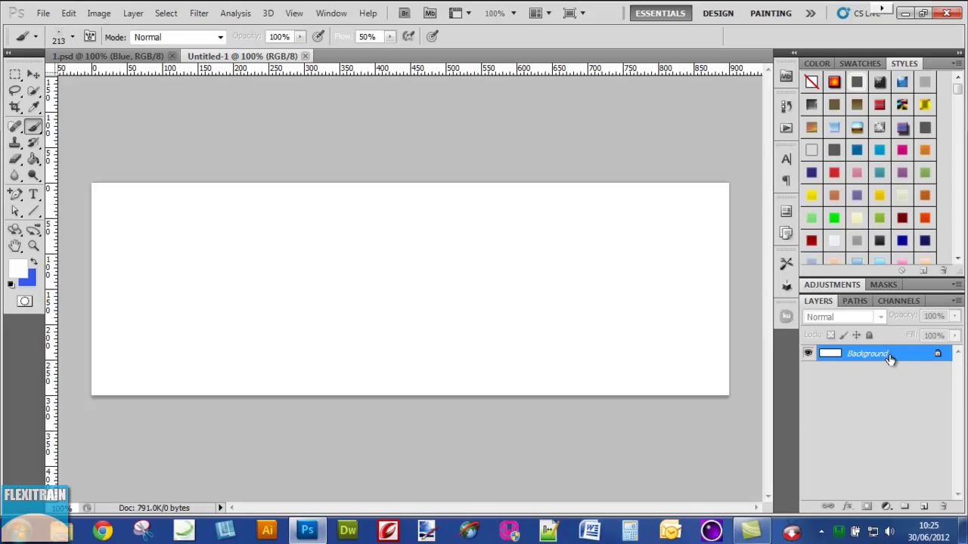
pyautogui.doubleClick(891, 359)
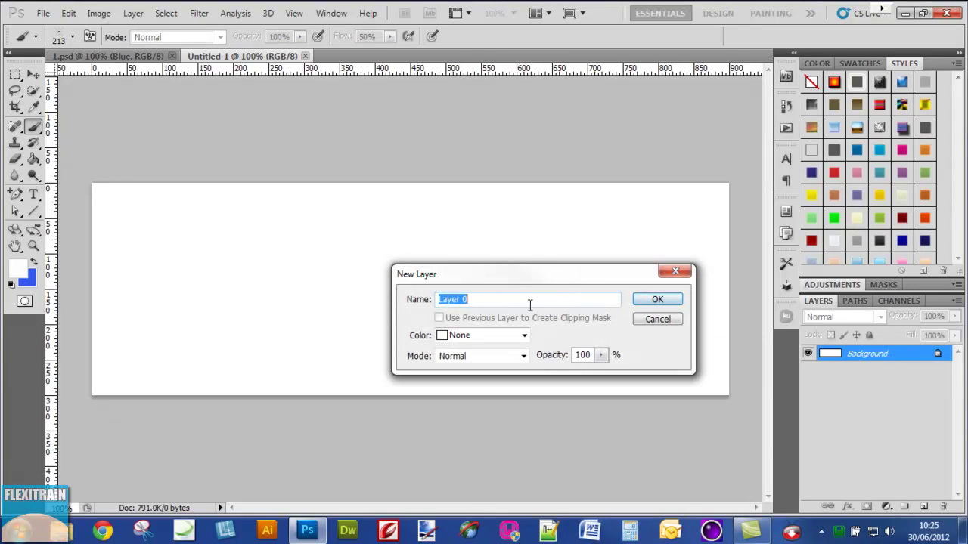
pyautogui.write('background')
pyautogui.press('Return')
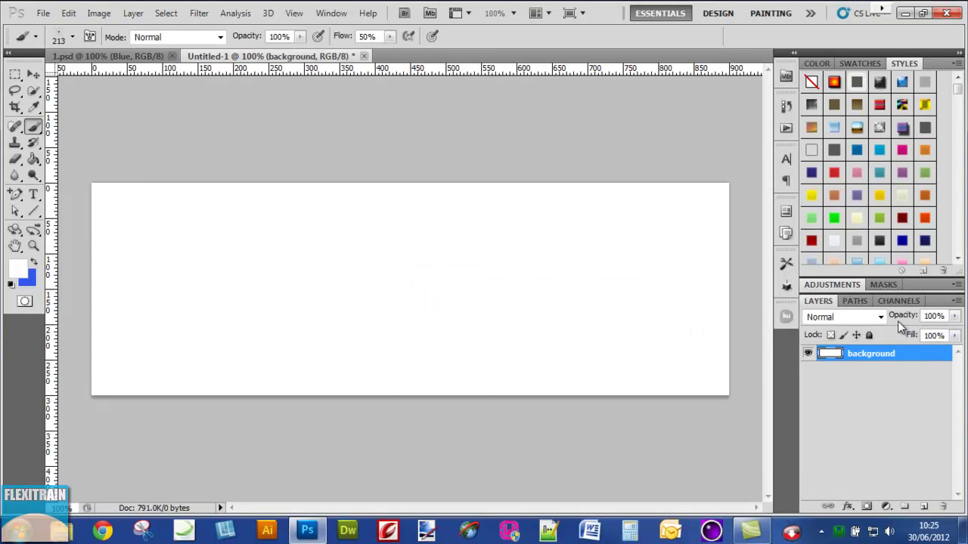
# Step: Apply a darker grey preset Gradient Overlay to the background layer
pyautogui.rightClick(897, 358)
pyautogui.click(820, 512)
pyautogui.click(848, 506)
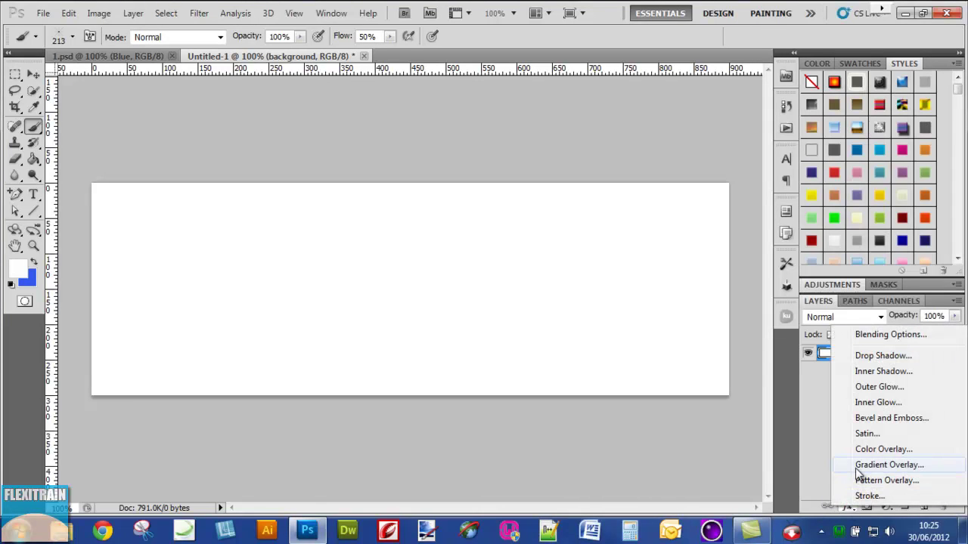
pyautogui.click(855, 465)
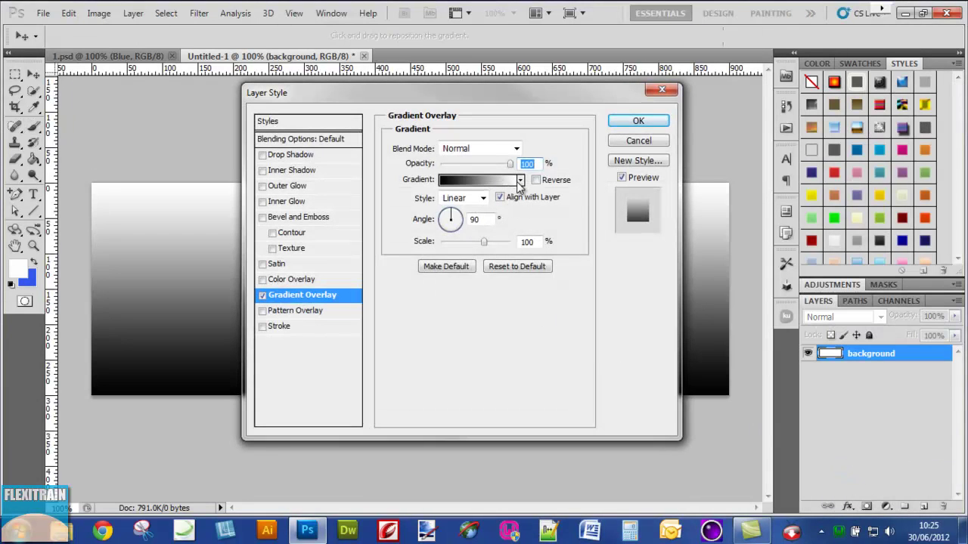
pyautogui.click(520, 180)
pyautogui.click(457, 282)
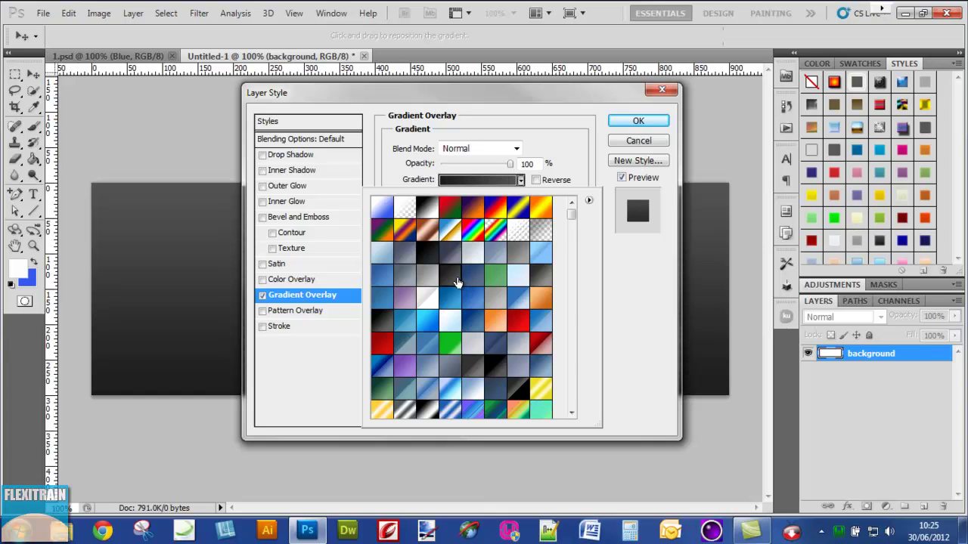
pyautogui.click(544, 275)
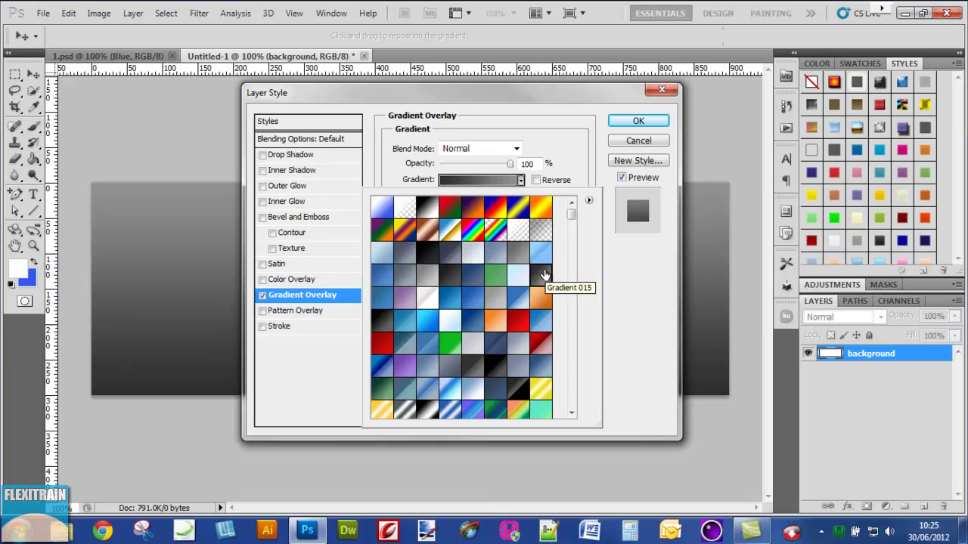
pyautogui.click(445, 276)
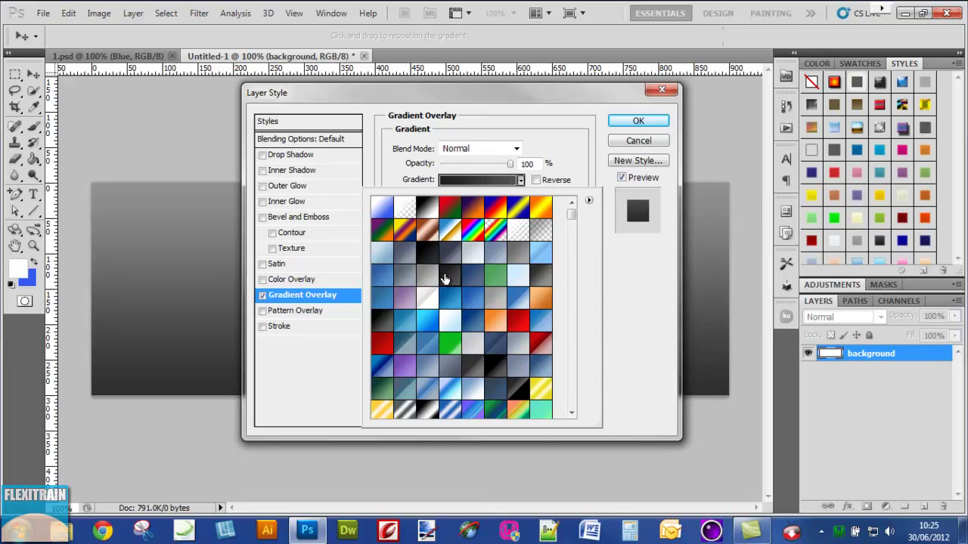
pyautogui.click(643, 124)
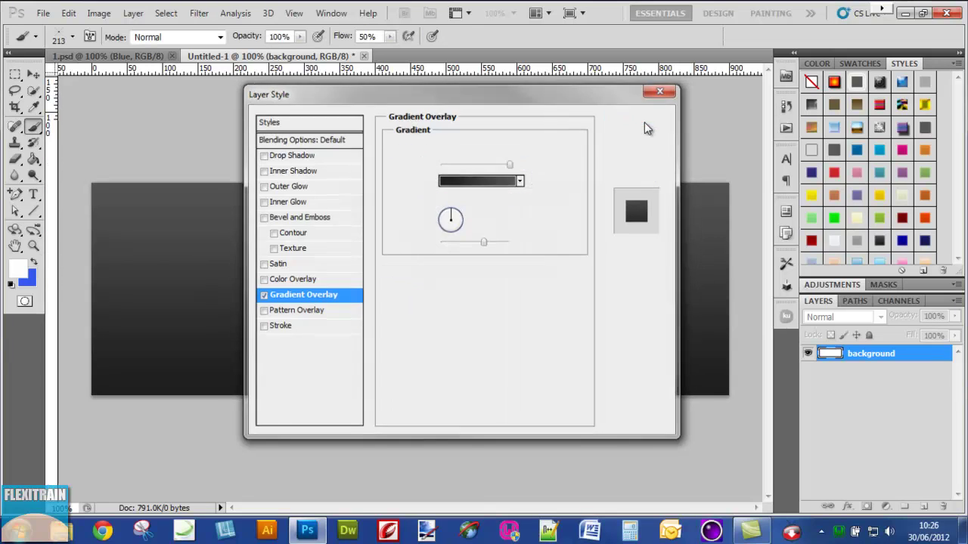
pyautogui.click(644, 125)
# Step: Convert the background layer into a smart object
pyautogui.rightClick(949, 357)
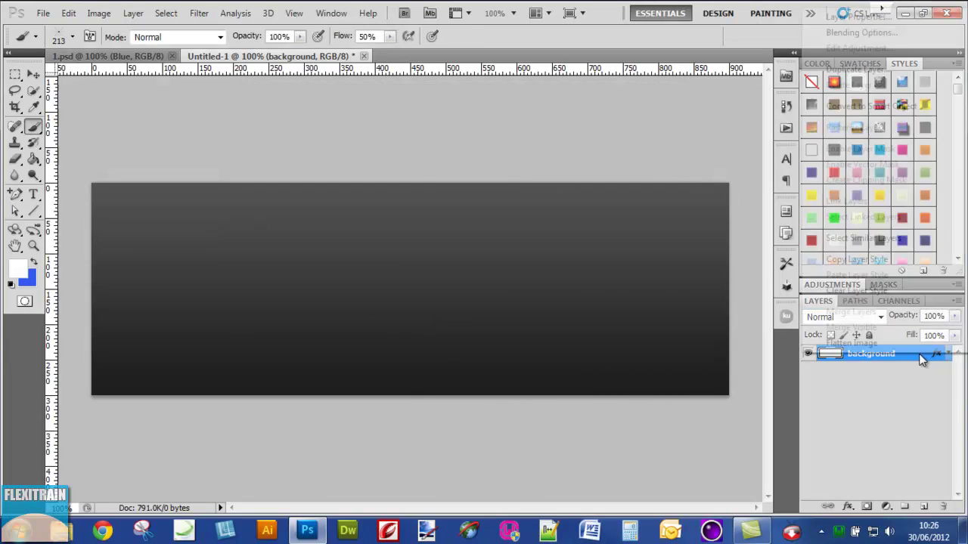
pyautogui.click(896, 107)
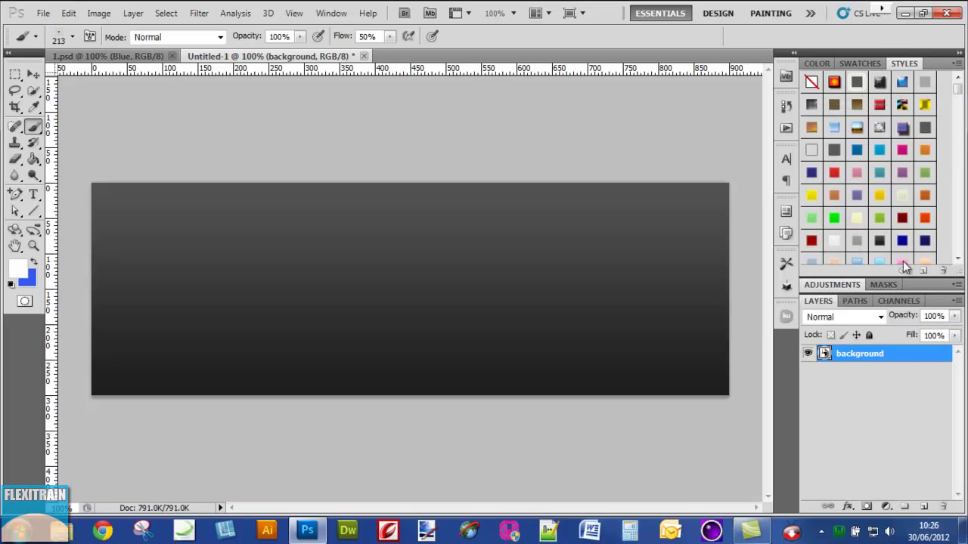
pyautogui.rightClick(885, 353)
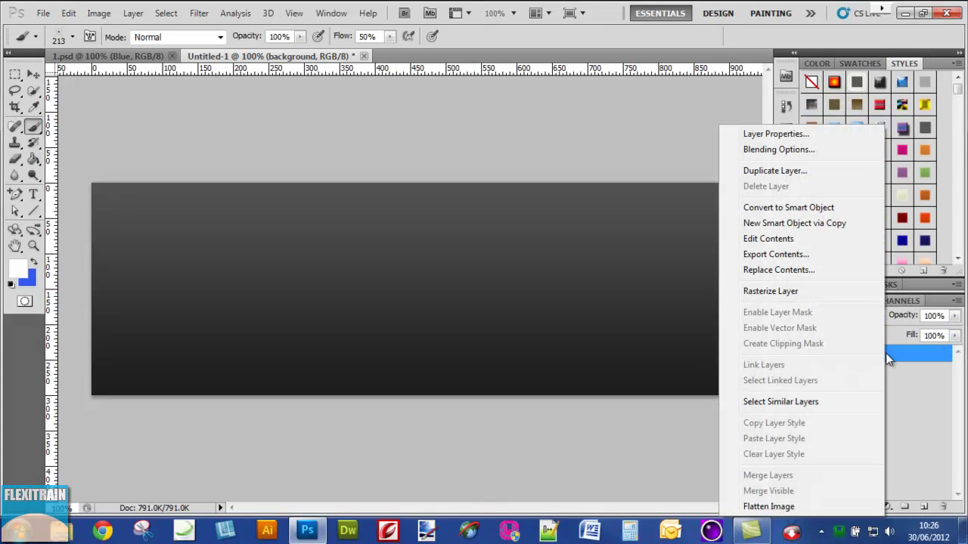
pyautogui.click(914, 431)
# Step: Add a Pattern Overlay using the Burlap pattern in Overlay blend mode
pyautogui.click(847, 508)
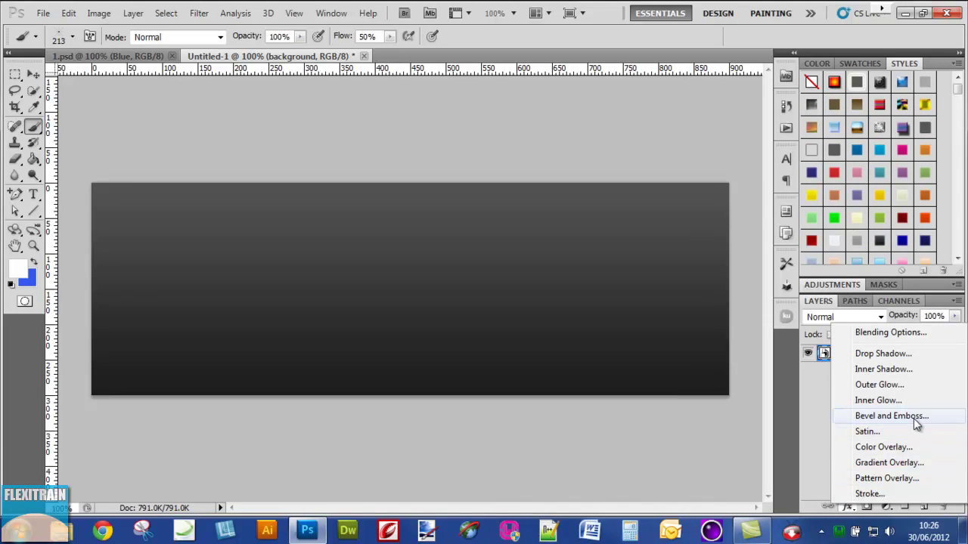
pyautogui.click(925, 475)
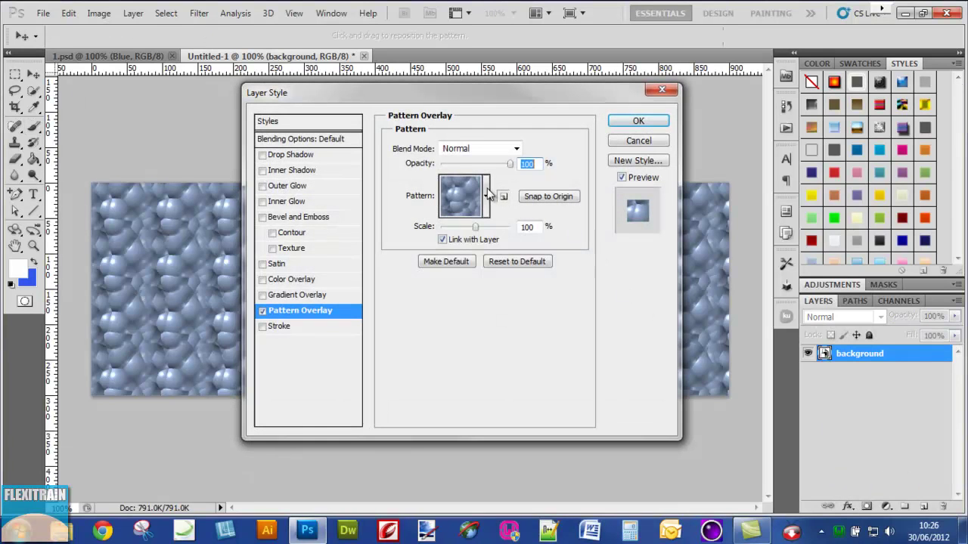
pyautogui.click(487, 195)
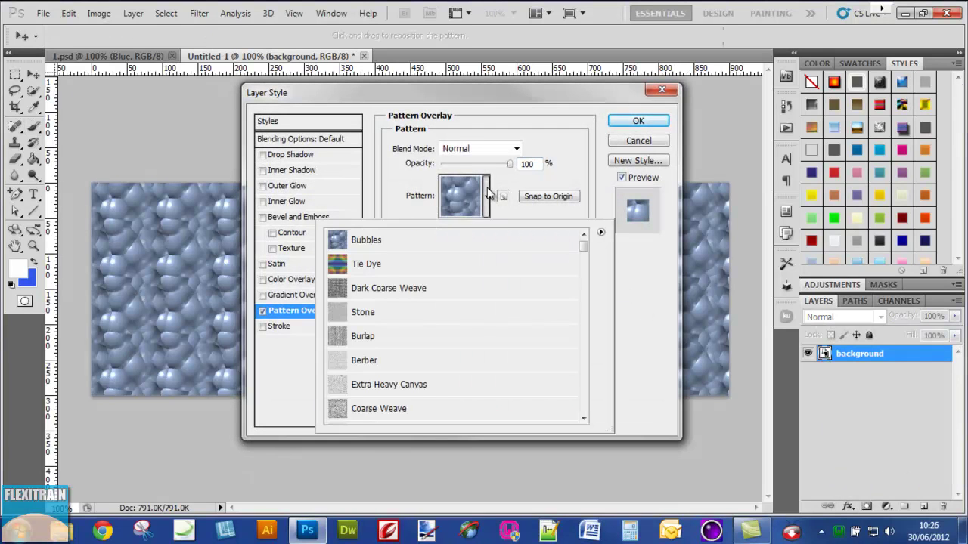
pyautogui.click(342, 338)
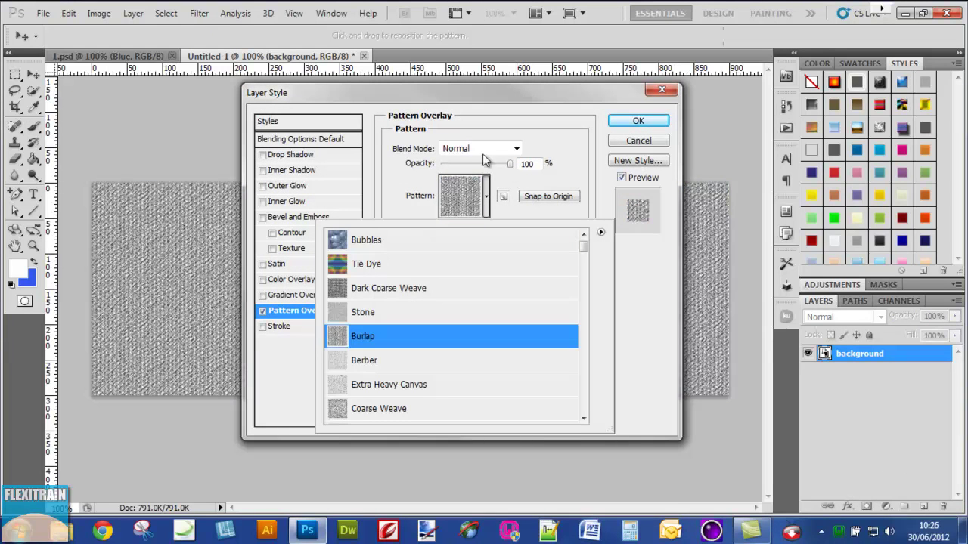
pyautogui.click(517, 149)
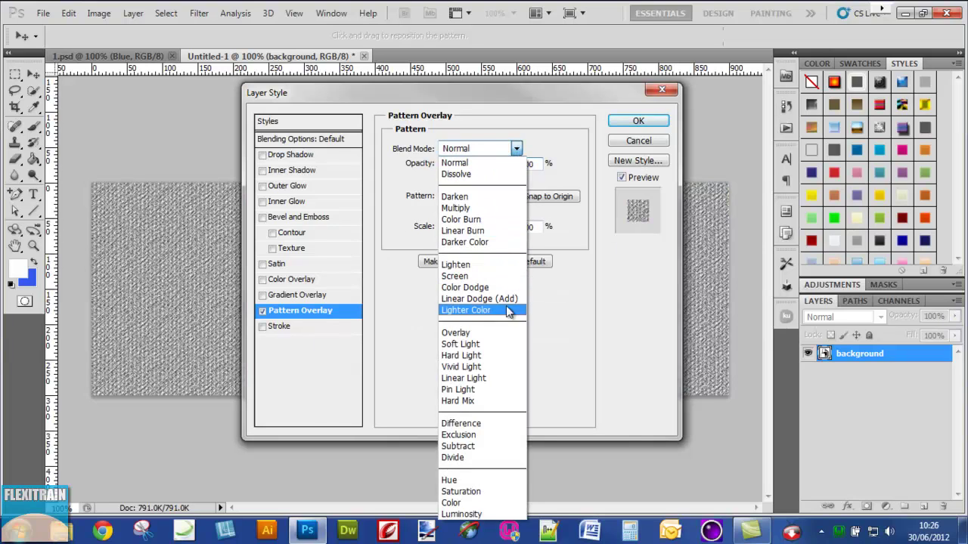
pyautogui.click(506, 332)
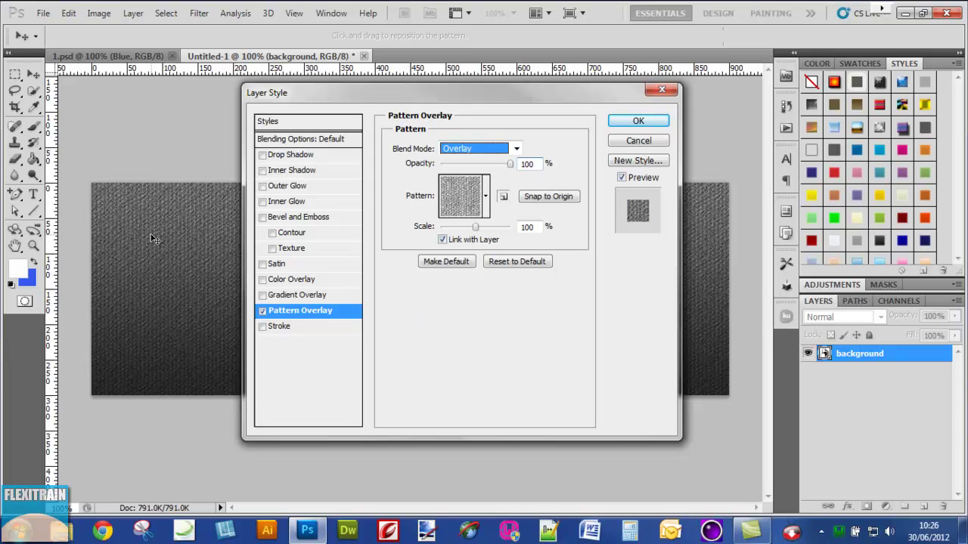
# Step: Switch the overlay texture to the Stone pattern and confirm the style
pyautogui.moveTo(490, 100); pyautogui.dragTo(703, 76)
pyautogui.click(701, 171)
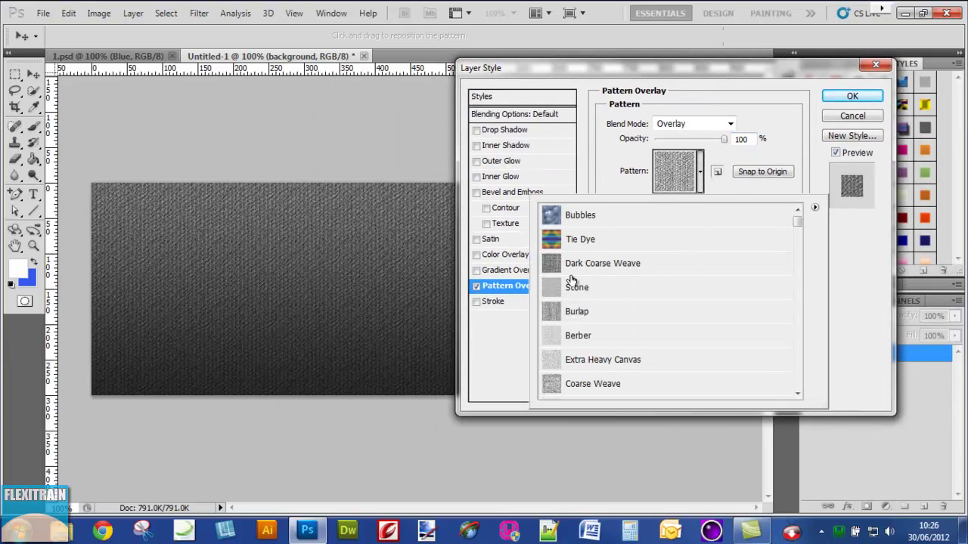
pyautogui.click(556, 288)
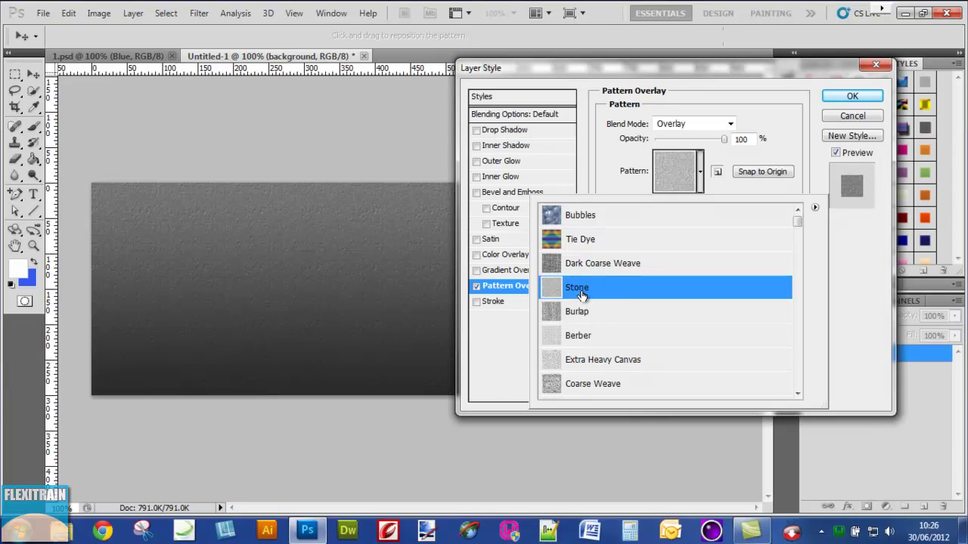
pyautogui.click(815, 207)
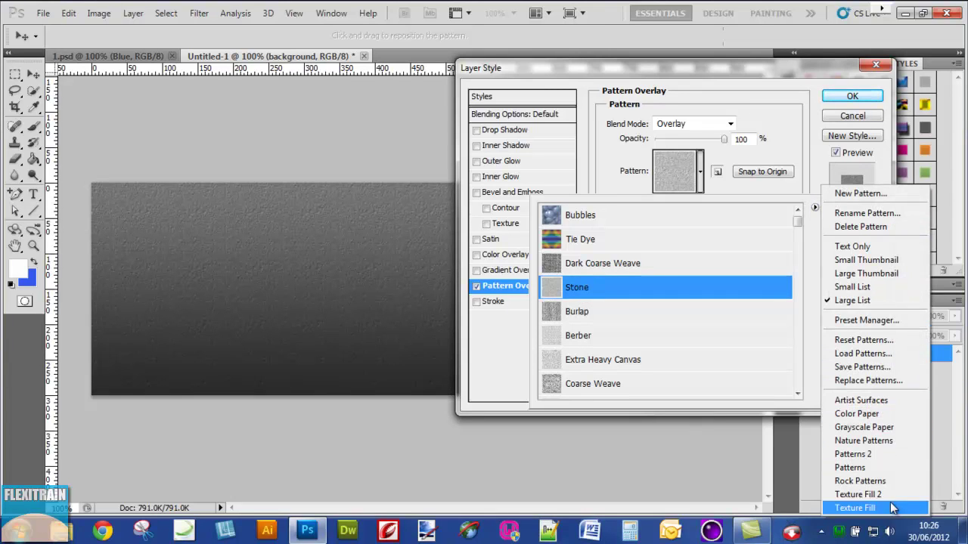
pyautogui.click(805, 204)
pyautogui.click(852, 97)
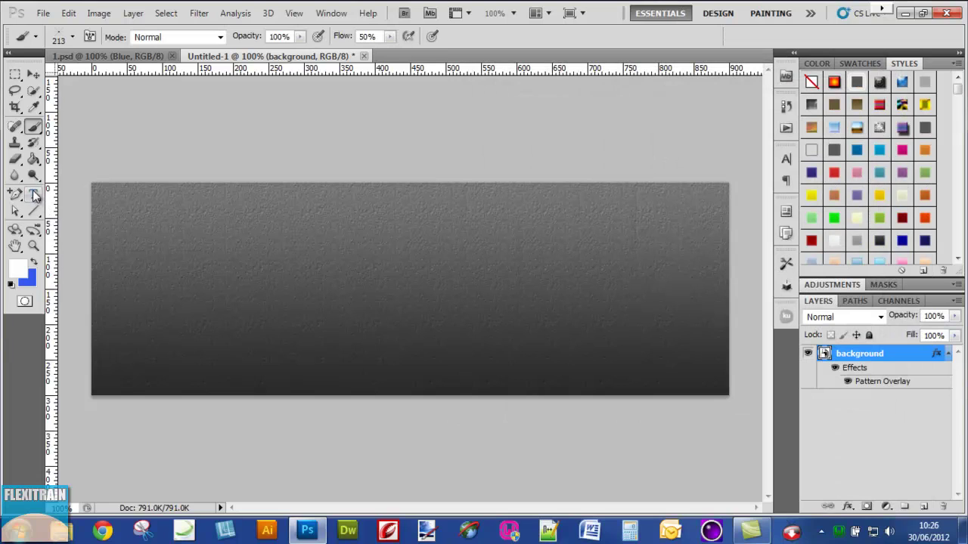
# Step: Start a text line on the banner's left with Rockwell Bold in white
pyautogui.click(34, 196)
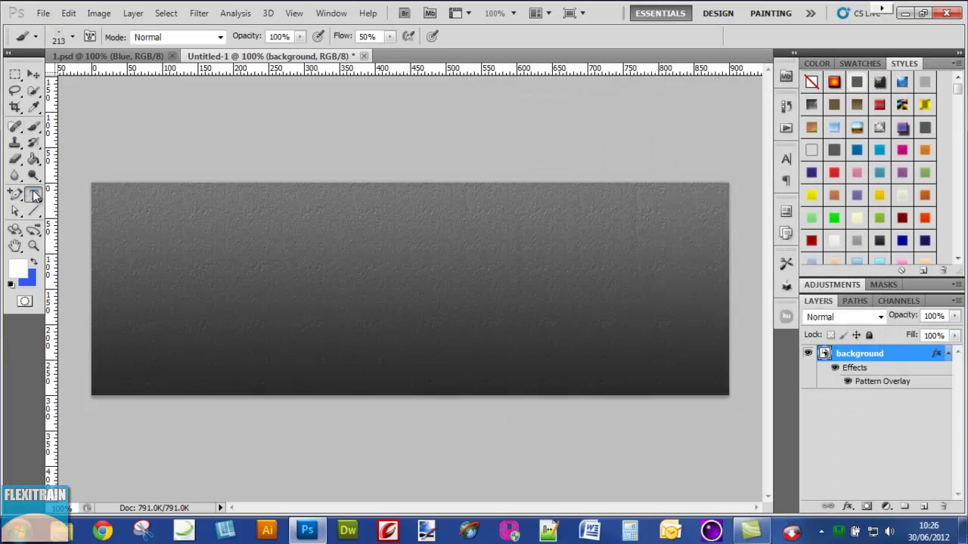
pyautogui.click(127, 56)
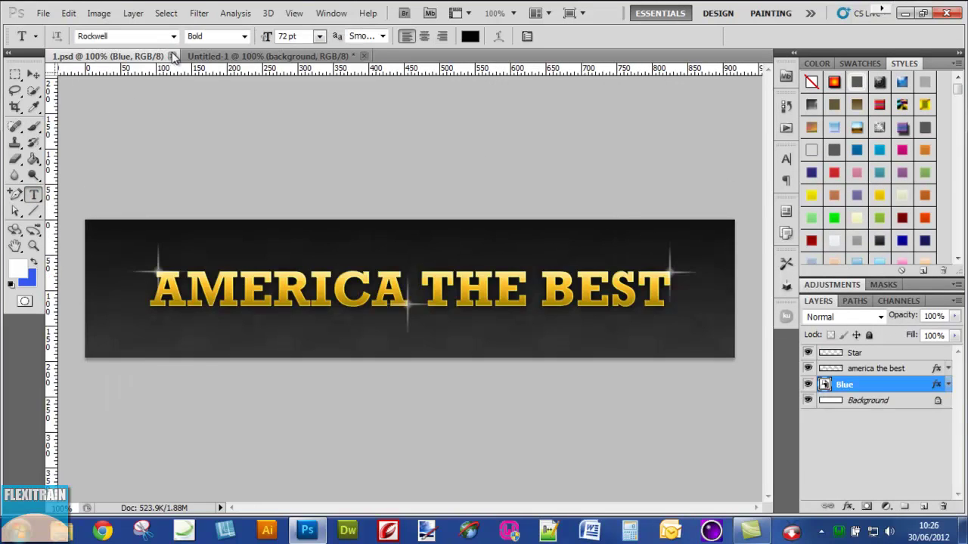
pyautogui.click(244, 57)
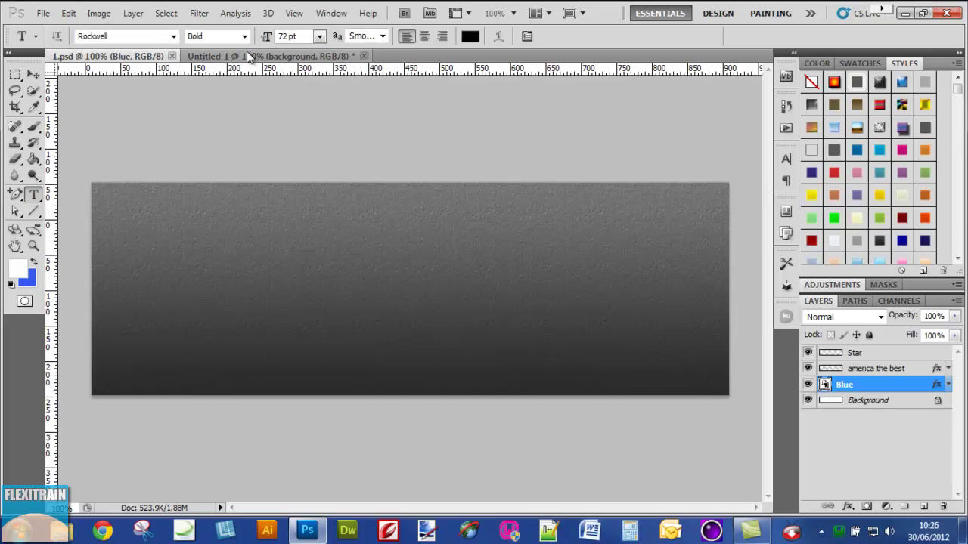
pyautogui.click(176, 280)
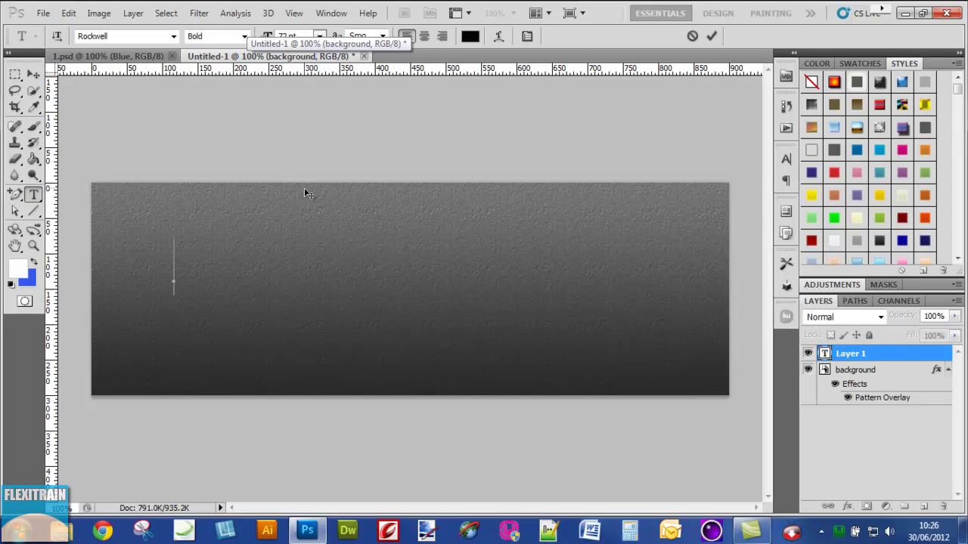
pyautogui.click(128, 36)
pyautogui.click(213, 35)
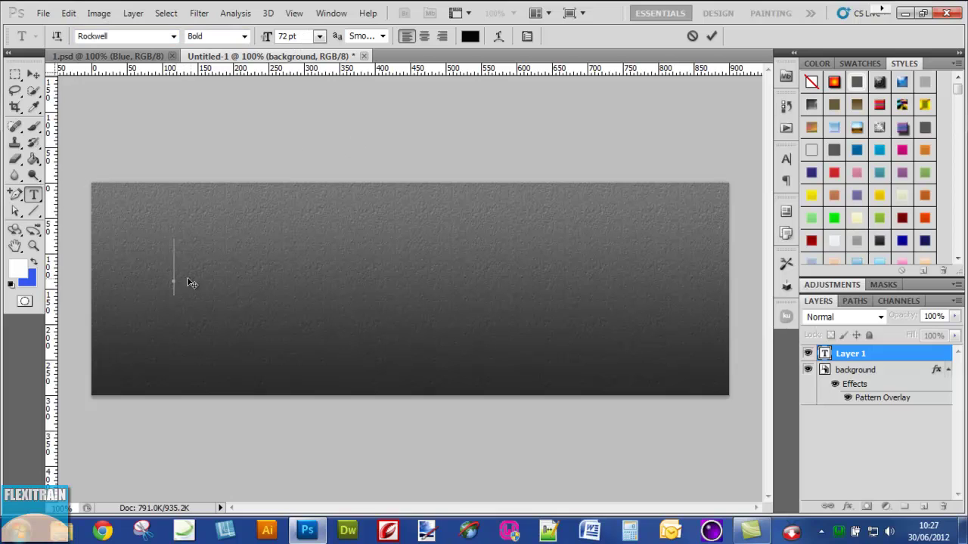
pyautogui.click(470, 35)
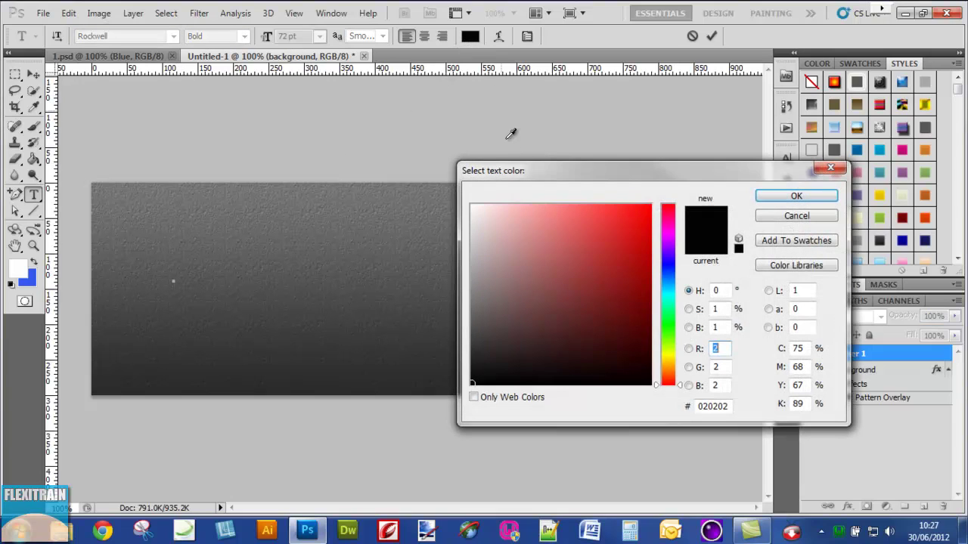
pyautogui.click(471, 205)
pyautogui.click(763, 195)
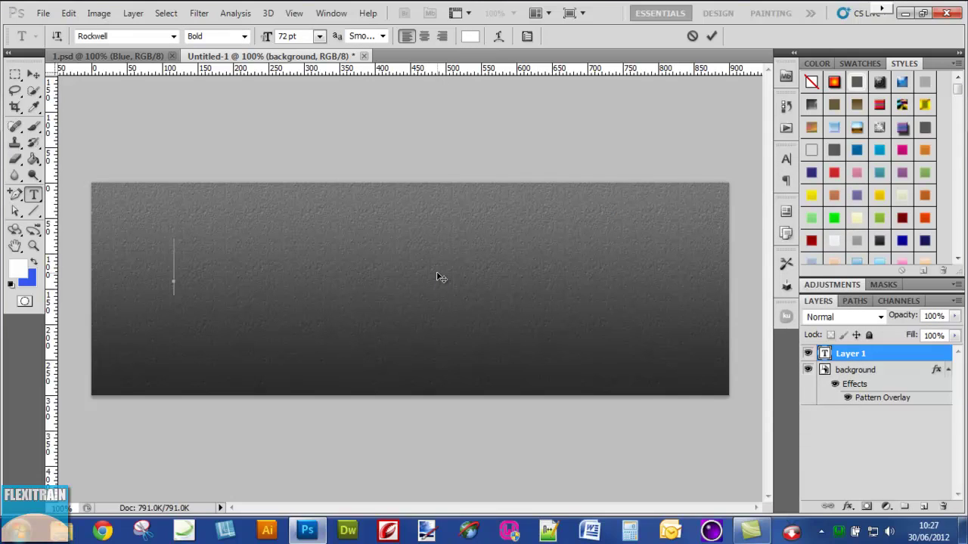
# Step: Type the headline 'AMERICA THE BEST'
pyautogui.write('AMER')
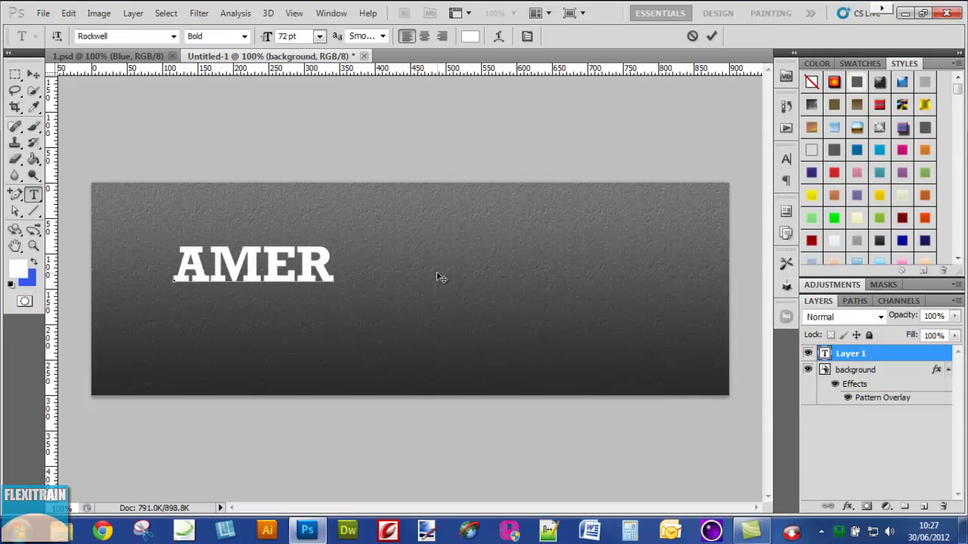
pyautogui.write('ICAT')
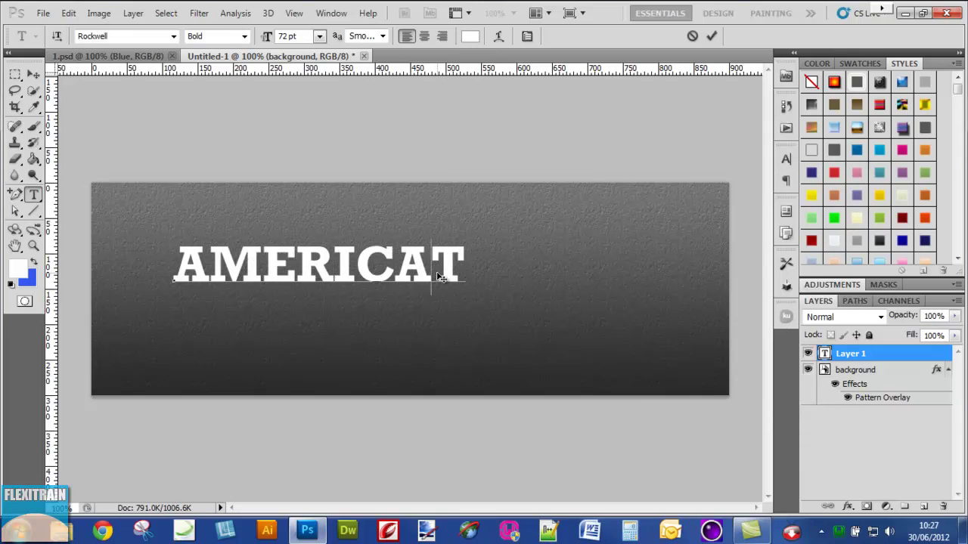
pyautogui.press('BackSpace')
pyautogui.write('THE BEST')
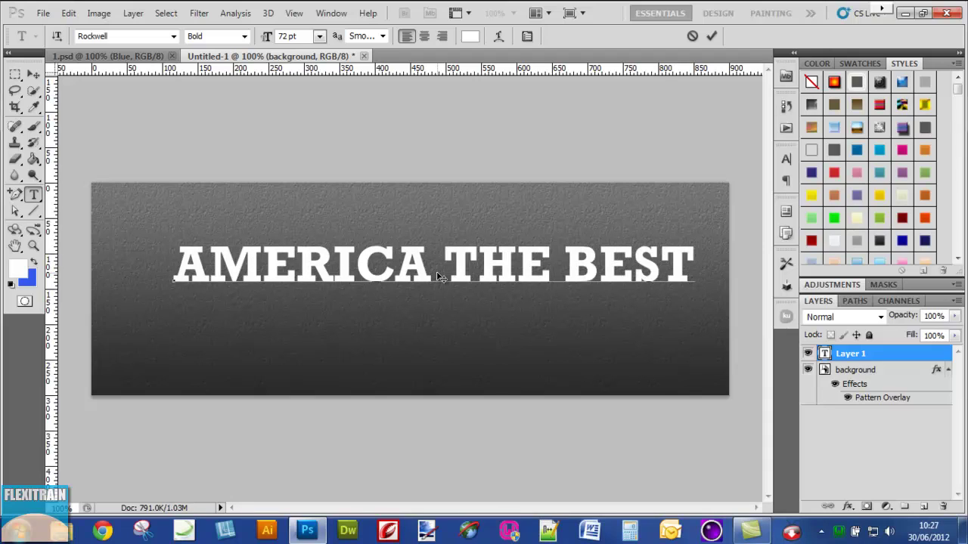
# Step: Commit the text, select it with the background layer, and align their vertical and horizontal centres
pyautogui.click(713, 37)
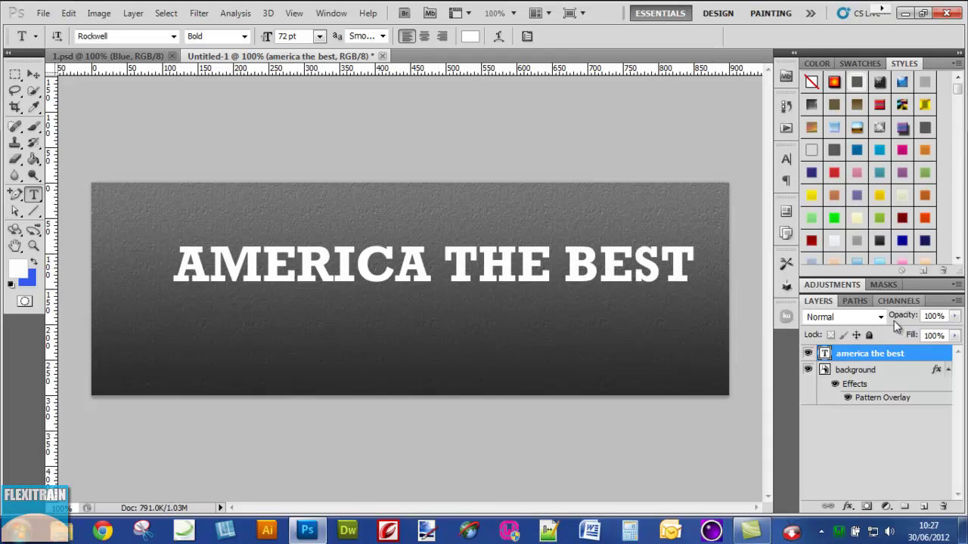
pyautogui.click(947, 370)
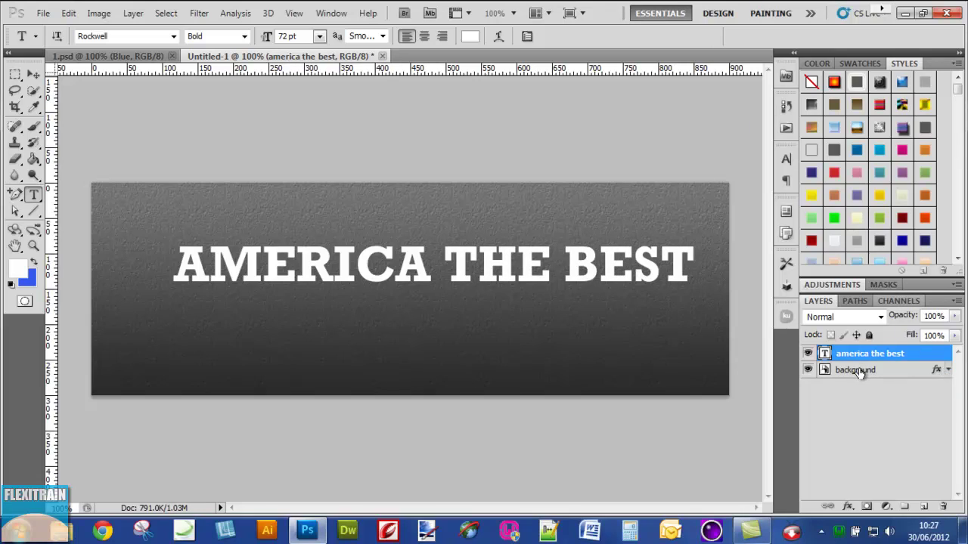
pyautogui.keyDown('shift'); pyautogui.click(859, 370); pyautogui.keyUp('shift')
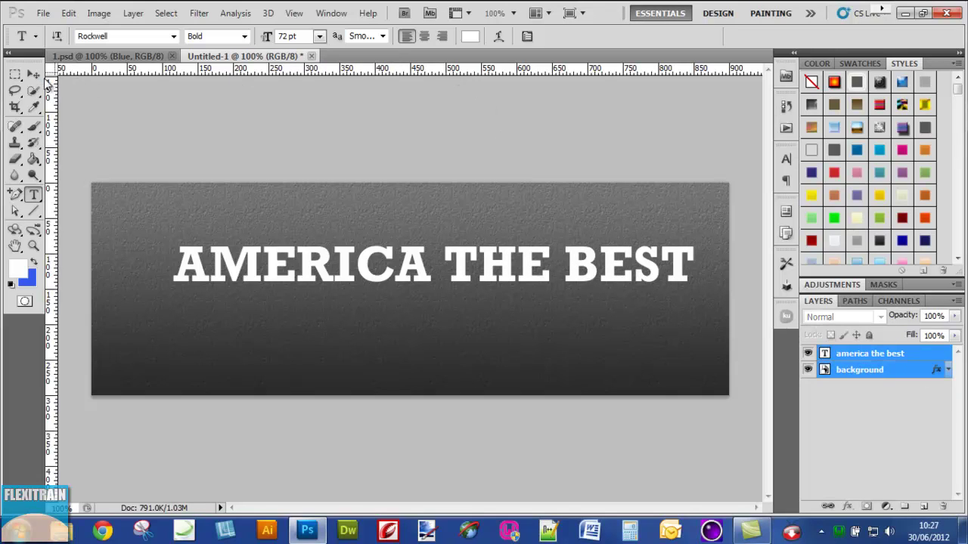
pyautogui.click(33, 74)
pyautogui.click(285, 36)
pyautogui.click(333, 36)
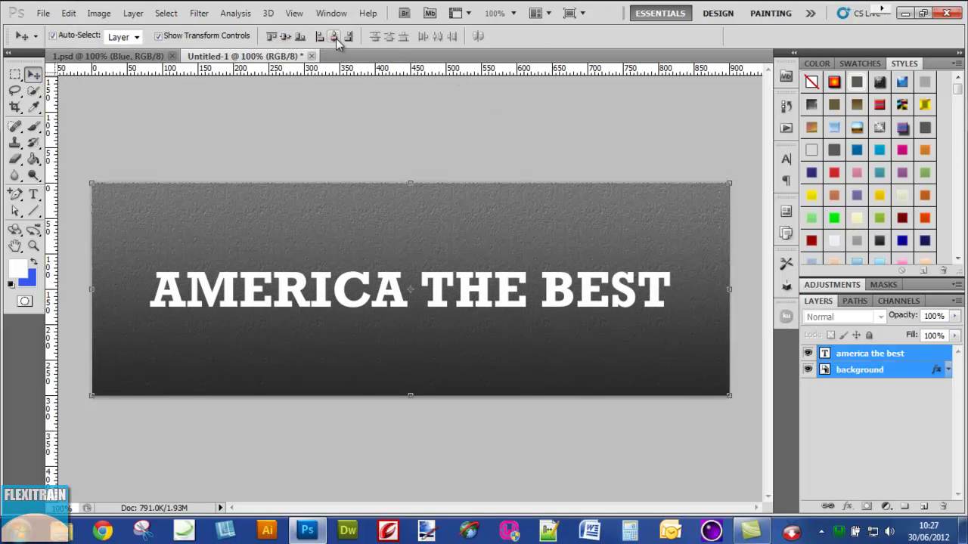
# Step: Crop the canvas to a shorter band around the centred headline
pyautogui.click(14, 106)
pyautogui.moveTo(92, 216); pyautogui.dragTo(739, 367)
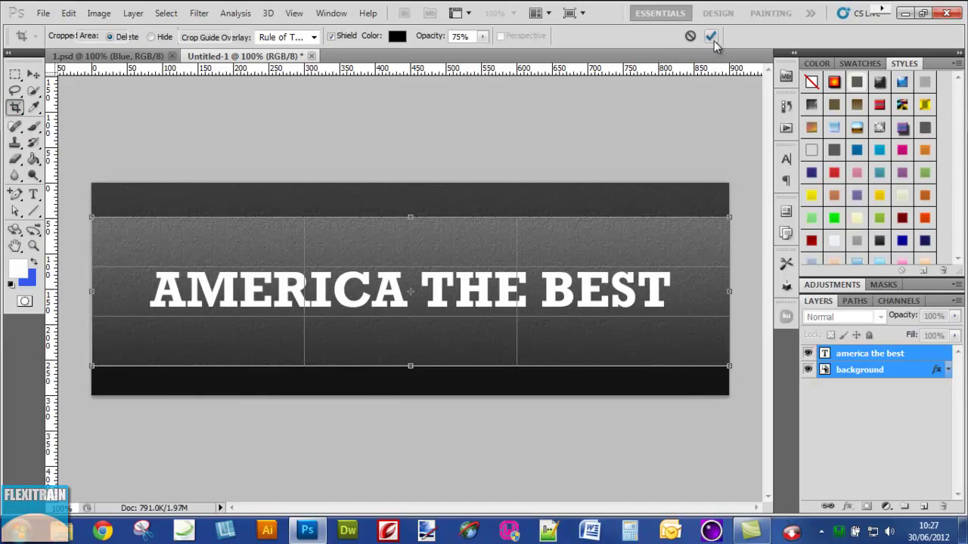
pyautogui.click(710, 35)
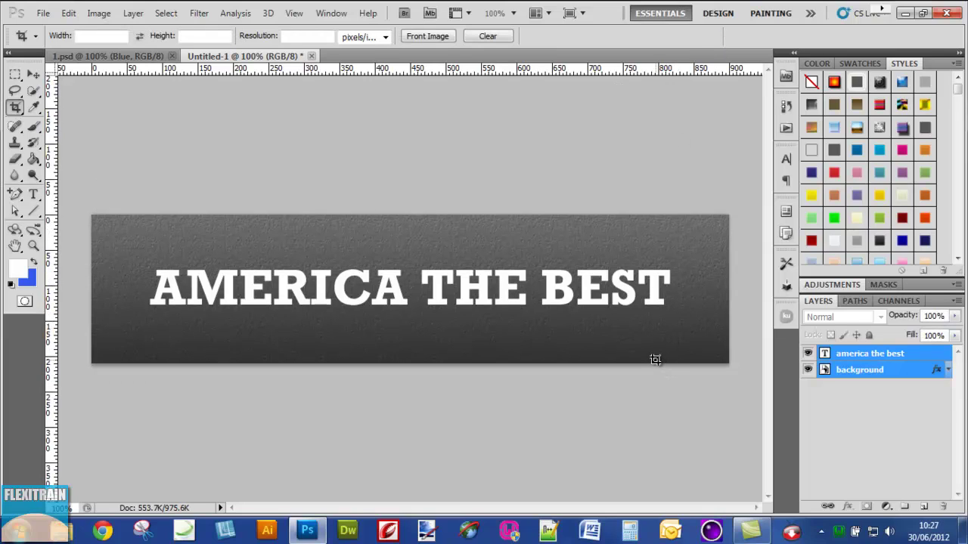
pyautogui.click(33, 74)
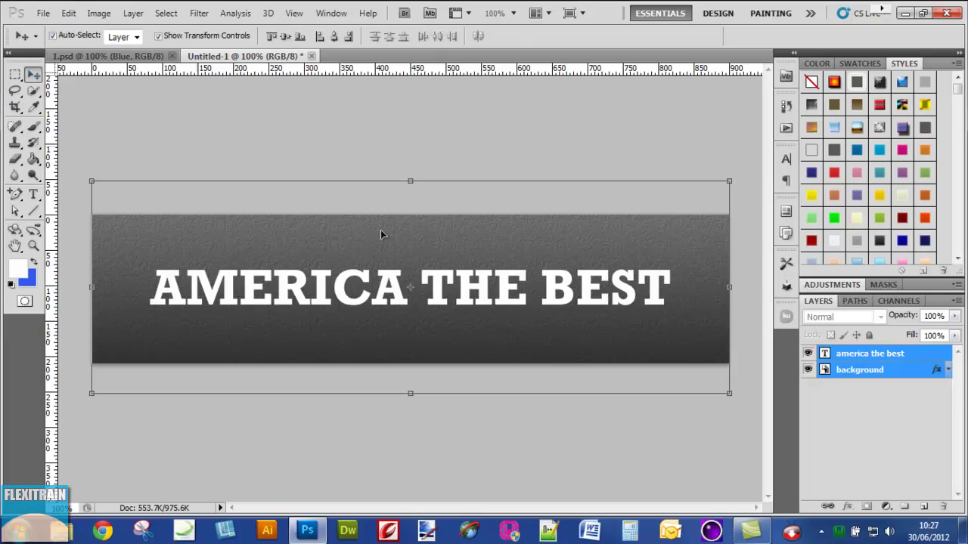
# Step: Add a Gradient Overlay effect to the AMERICA THE BEST text layer
pyautogui.click(894, 353)
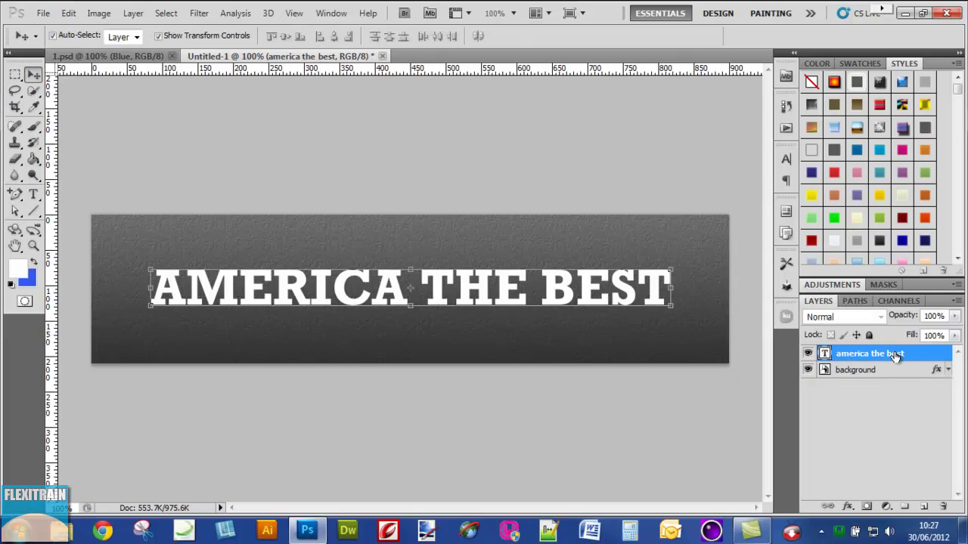
pyautogui.click(849, 508)
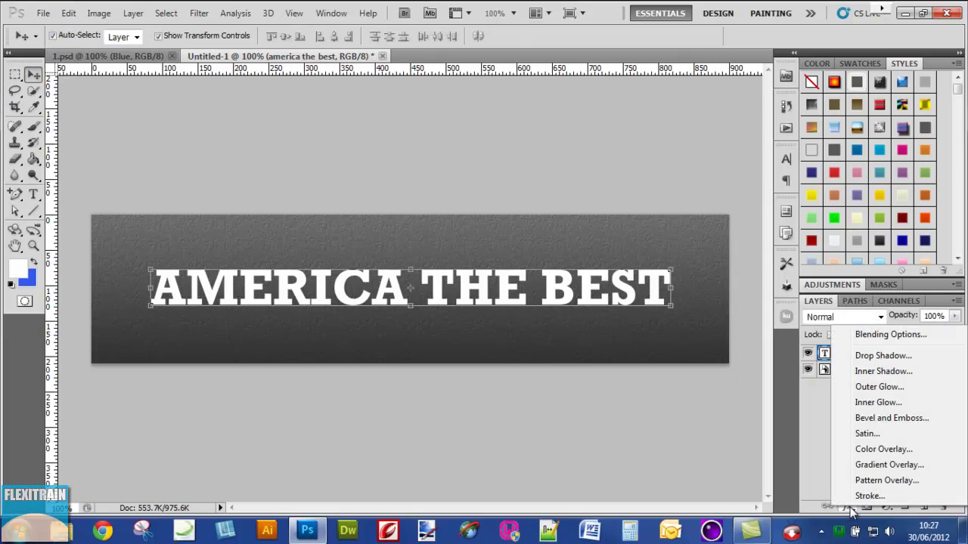
pyautogui.click(889, 465)
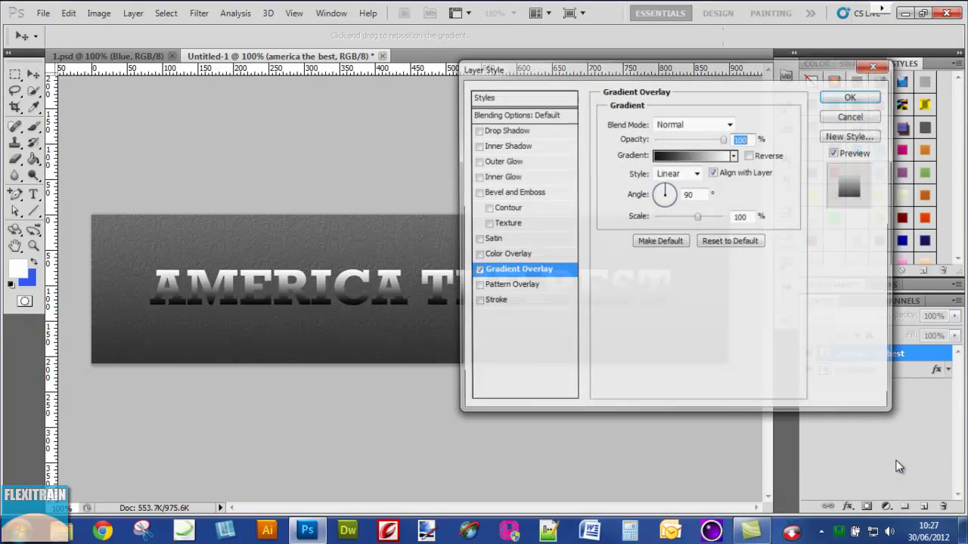
pyautogui.moveTo(644, 68); pyautogui.dragTo(588, 116)
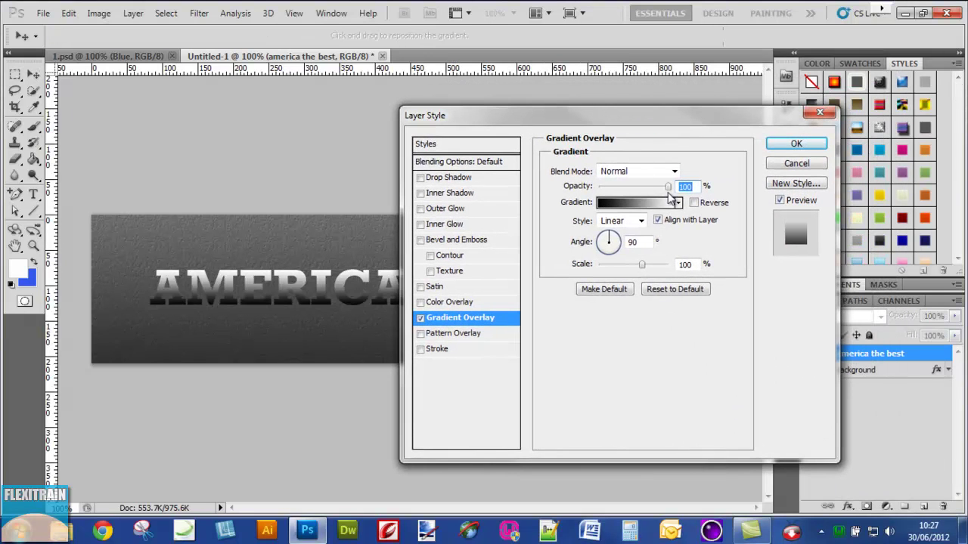
# Step: Change the gradient's black starting stop to gold #efbc22
pyautogui.click(648, 204)
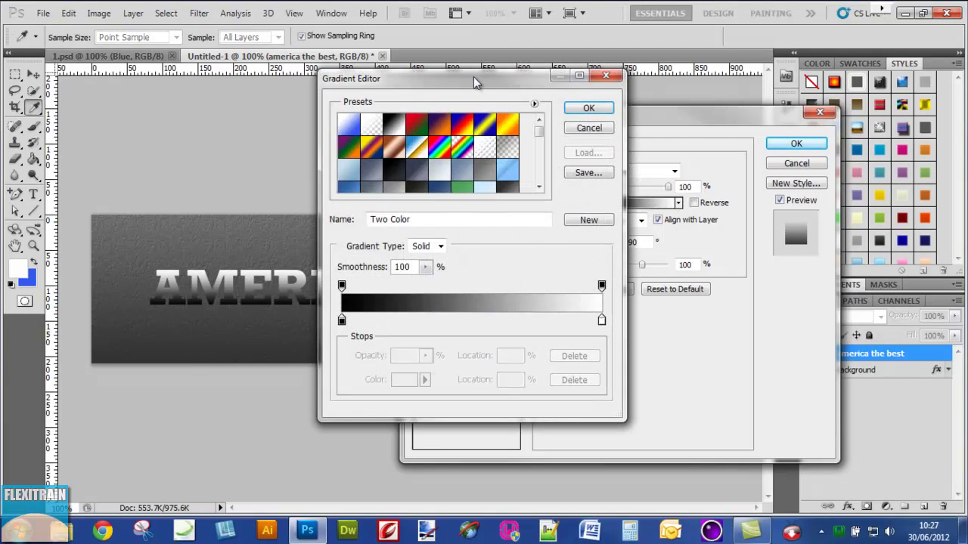
pyautogui.moveTo(474, 78); pyautogui.dragTo(591, 79)
pyautogui.click(458, 317)
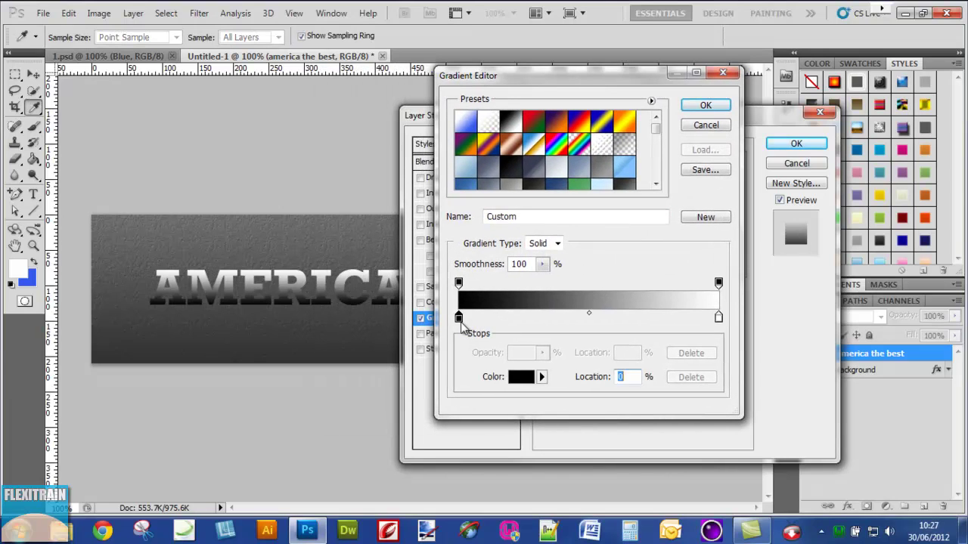
pyautogui.click(521, 377)
pyautogui.click(725, 407)
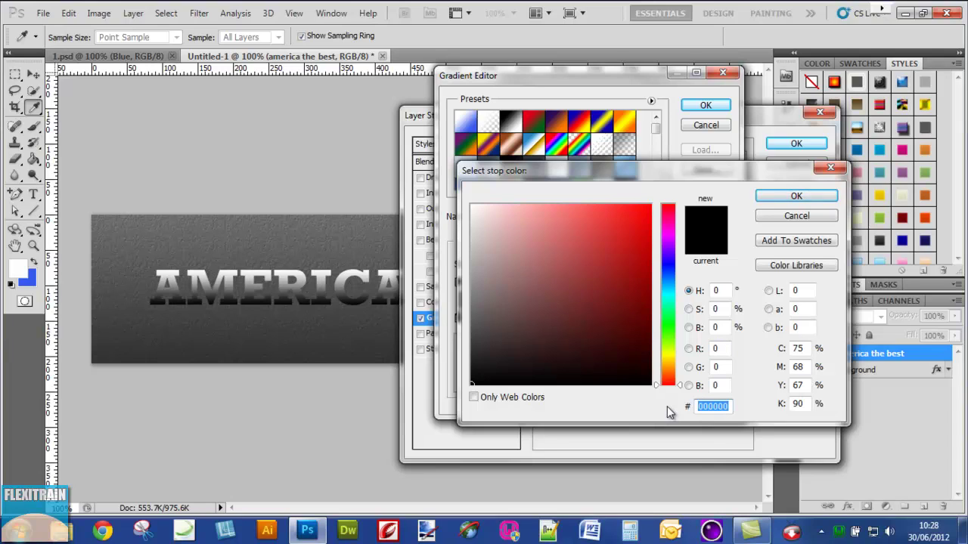
pyautogui.write('e')
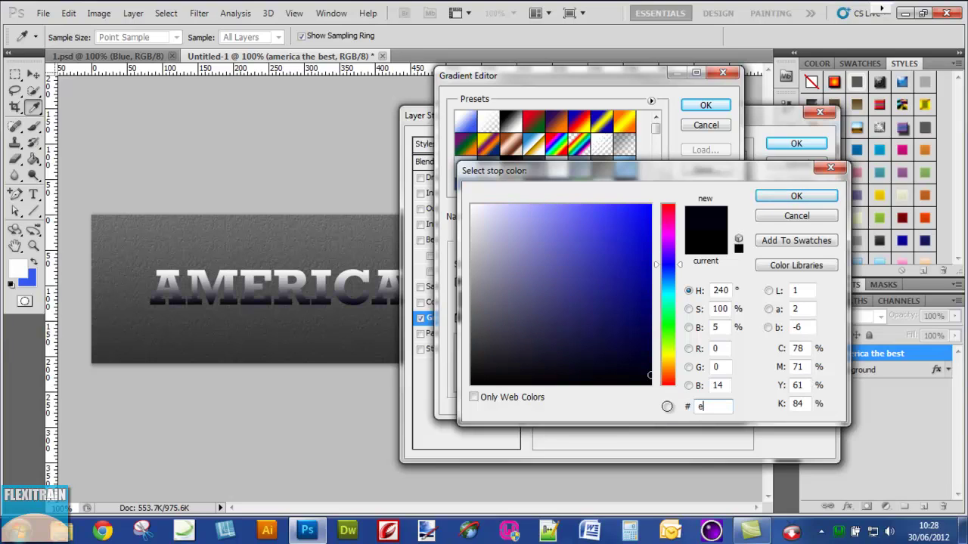
pyautogui.write('b')
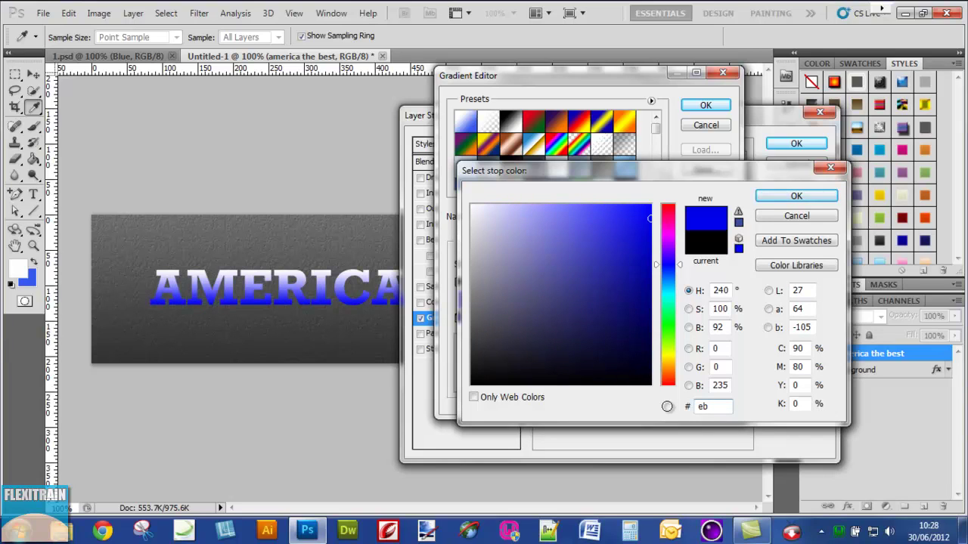
pyautogui.press('BackSpace')
pyautogui.write('fbc')
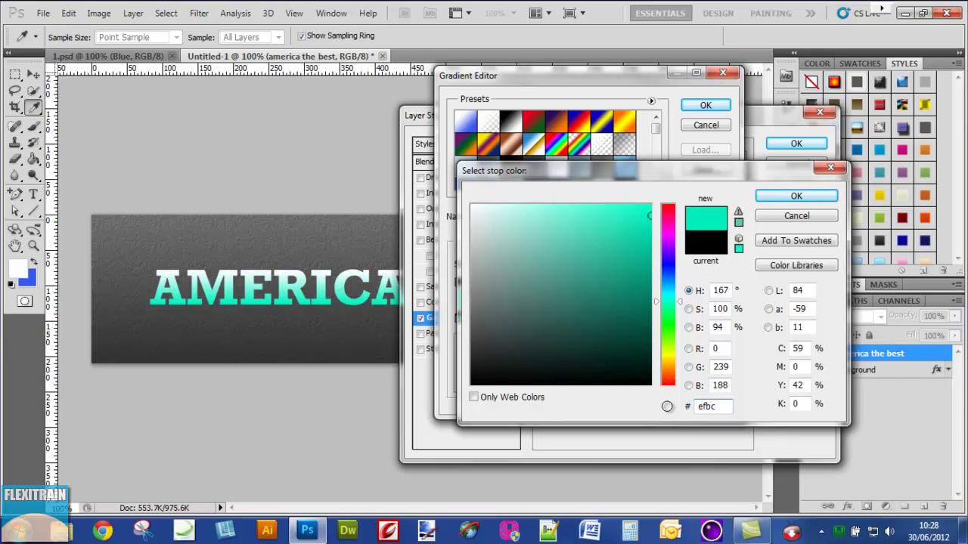
pyautogui.write('22')
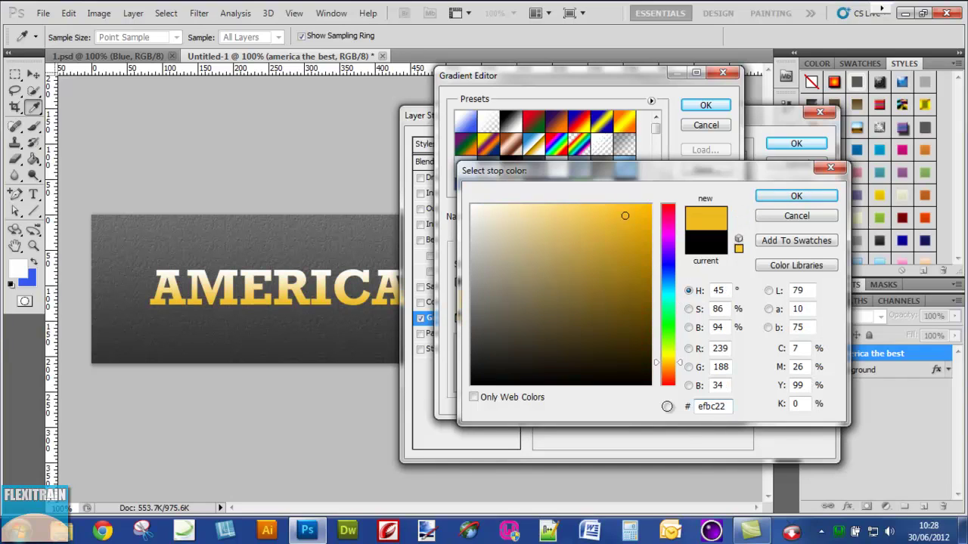
pyautogui.click(790, 197)
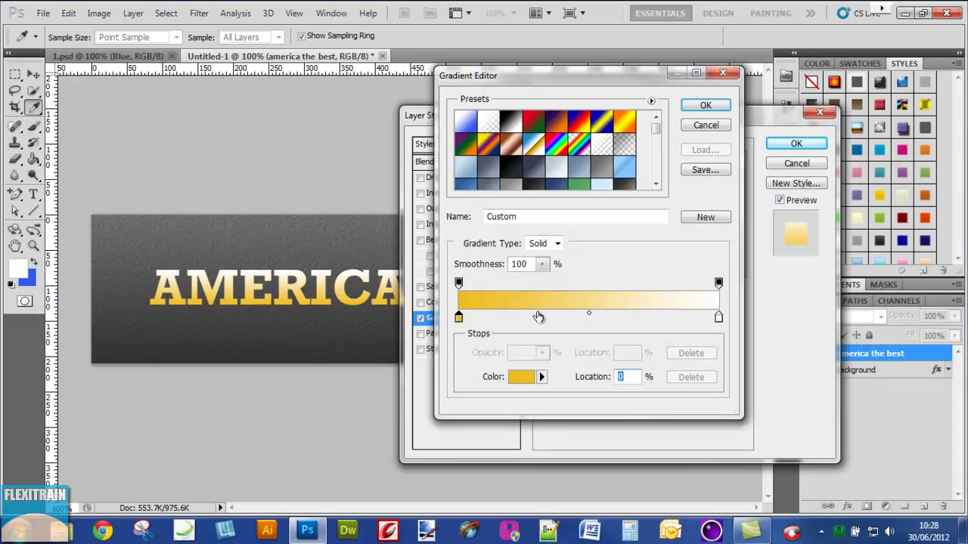
# Step: Add a gradient stop at about 33% coloured orange-gold #ffc230
pyautogui.click(538, 316)
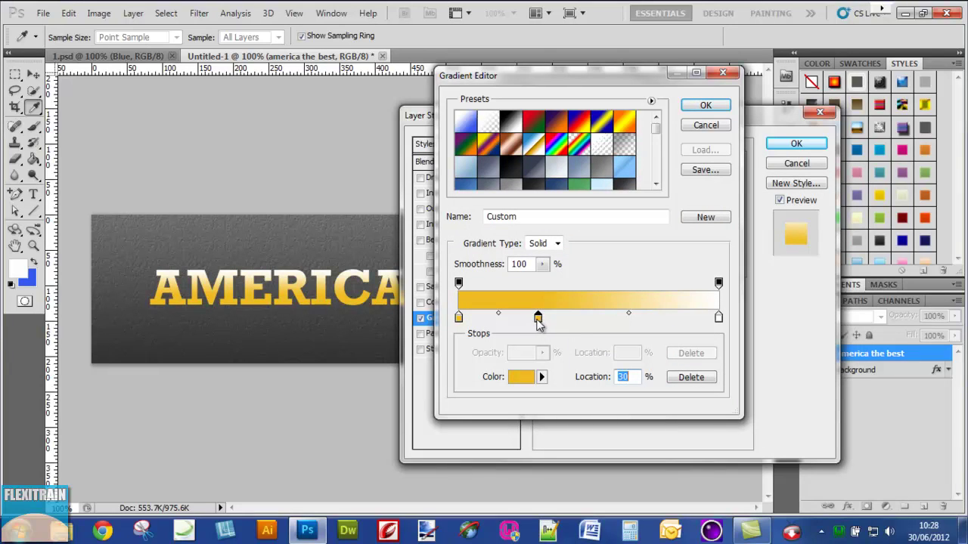
pyautogui.moveTo(538, 318); pyautogui.dragTo(545, 320)
pyautogui.click(541, 376)
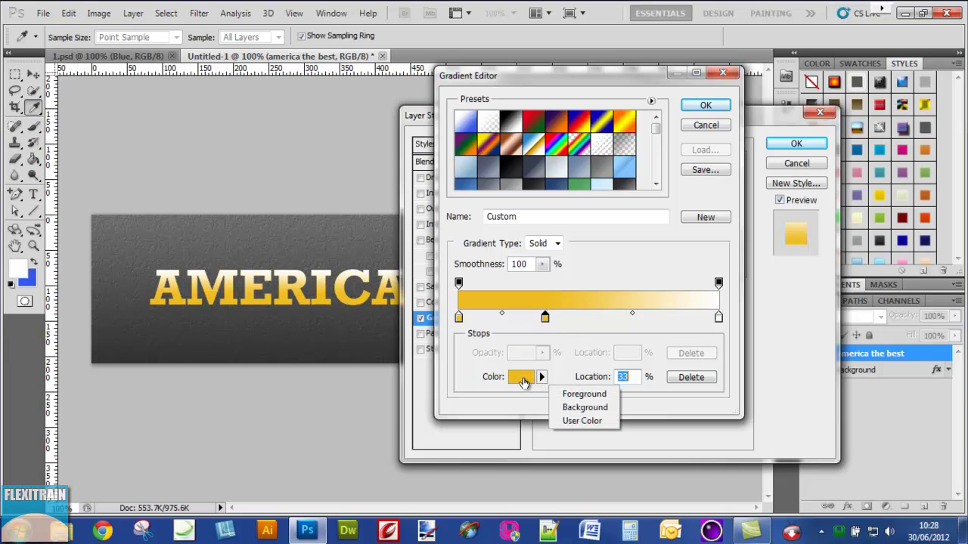
pyautogui.click(521, 378)
pyautogui.moveTo(725, 406); pyautogui.dragTo(684, 405)
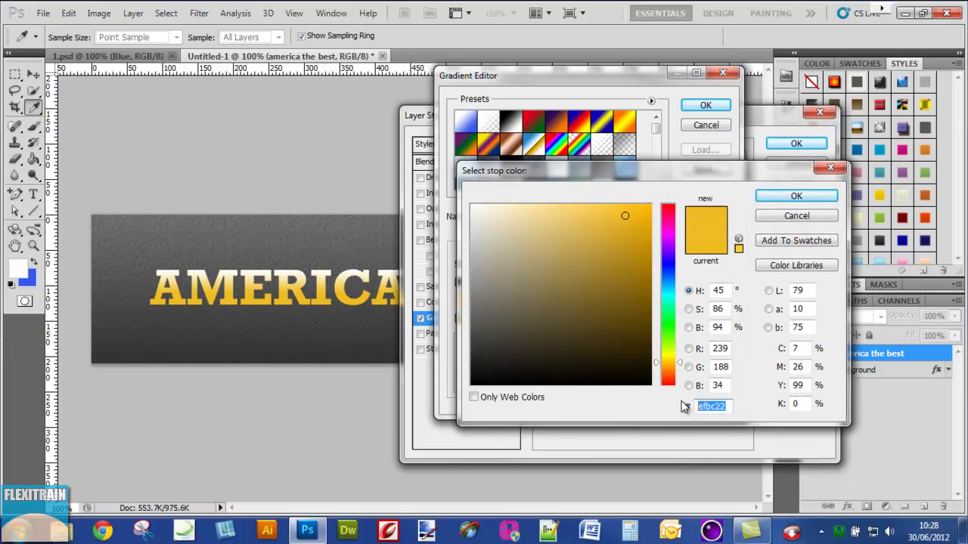
pyautogui.write('ffc')
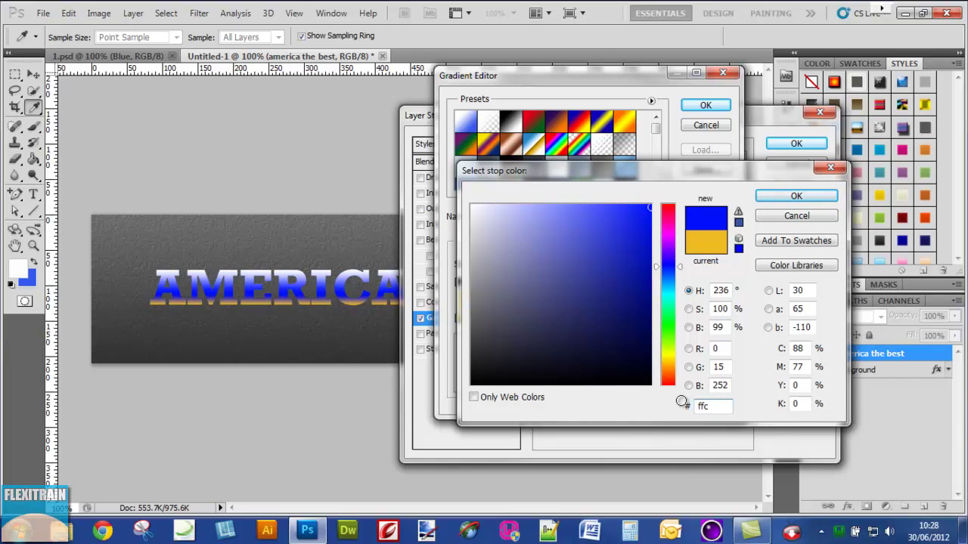
pyautogui.write('230')
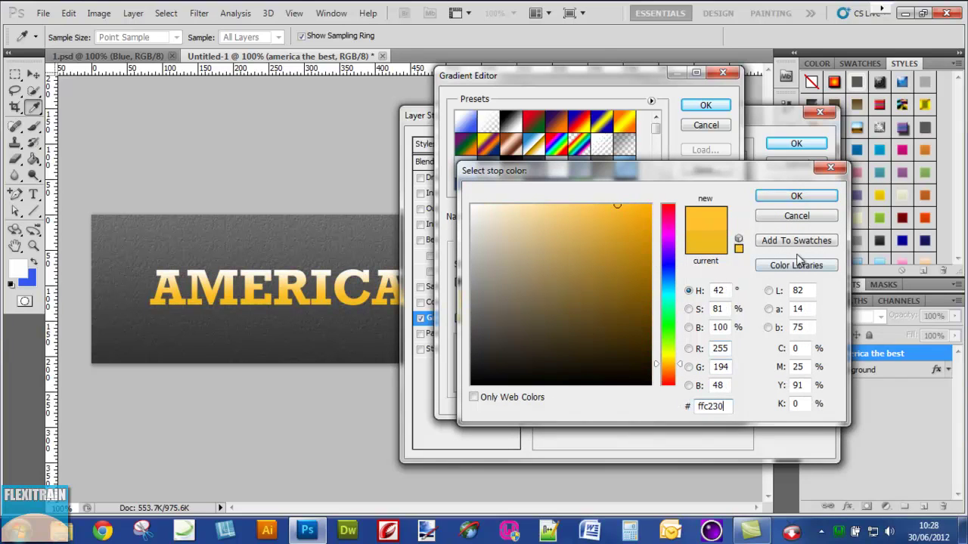
pyautogui.click(814, 197)
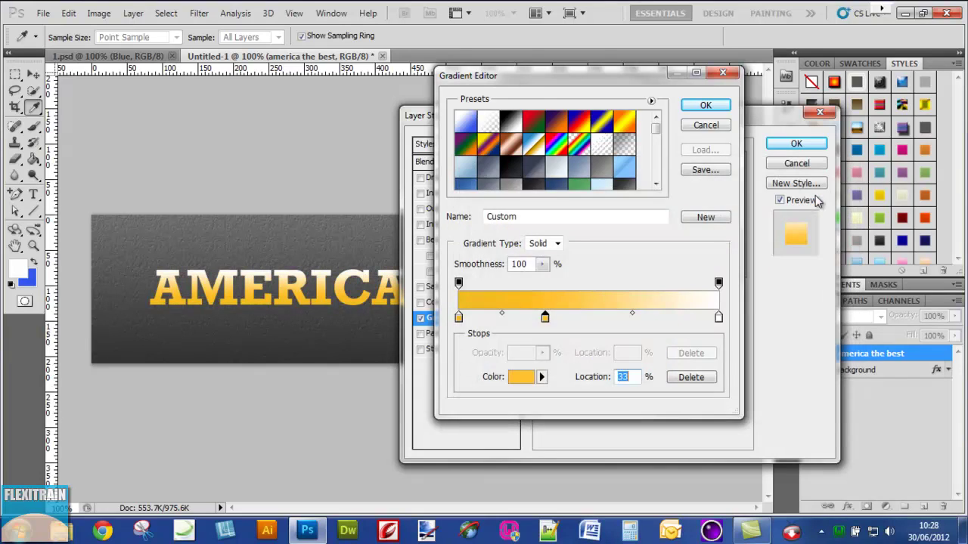
# Step: Set the gradient's end stop to dark gold 9f7f00, reverse the gradient, and enable Inner Glow
pyautogui.click(718, 318)
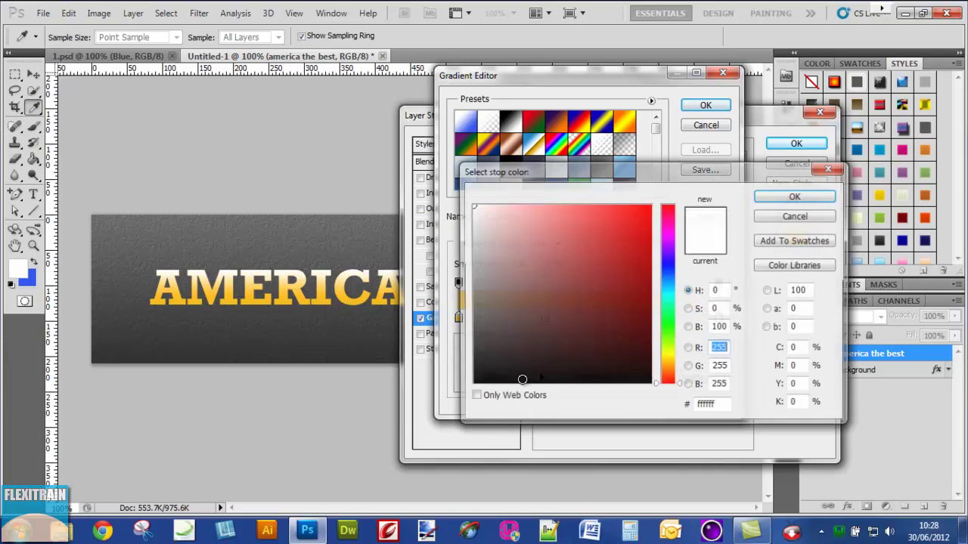
pyautogui.click(706, 405)
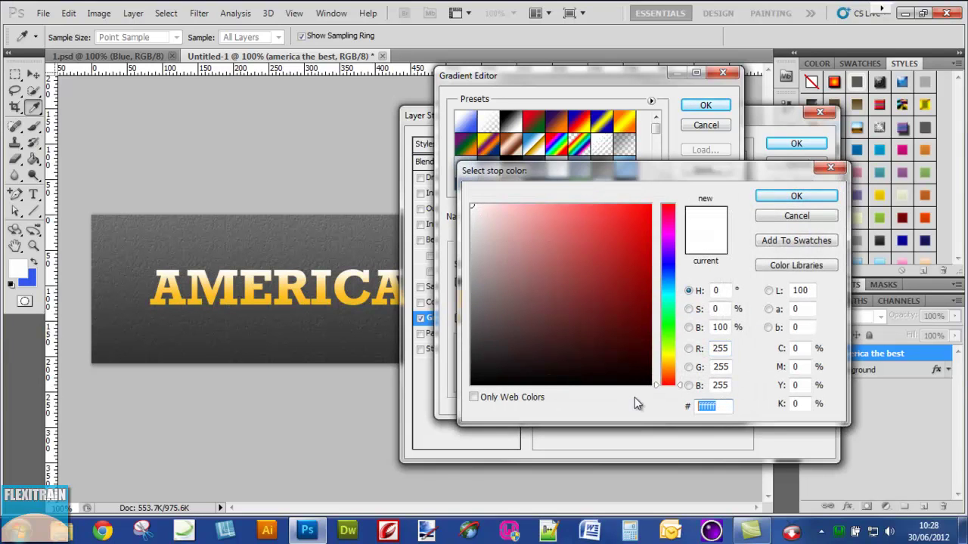
pyautogui.write('9f')
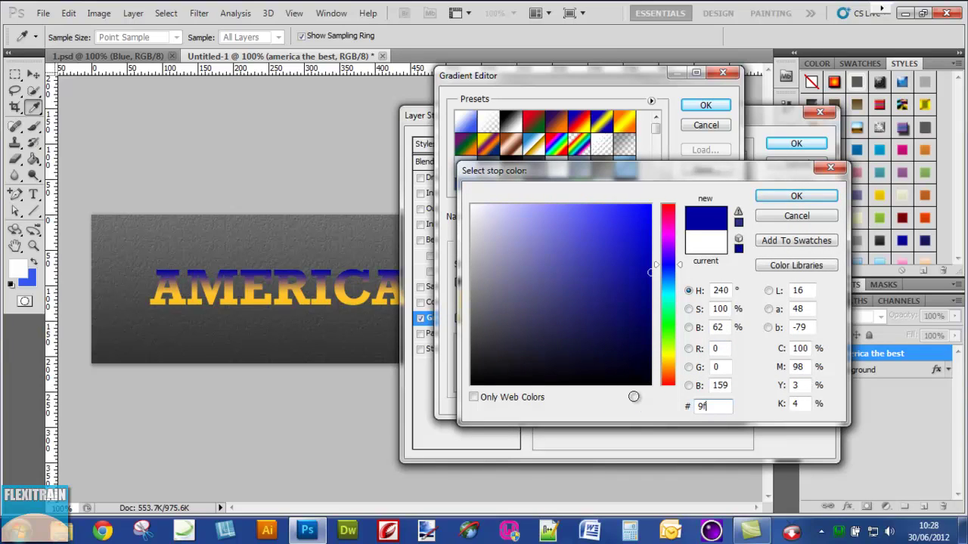
pyautogui.write('7')
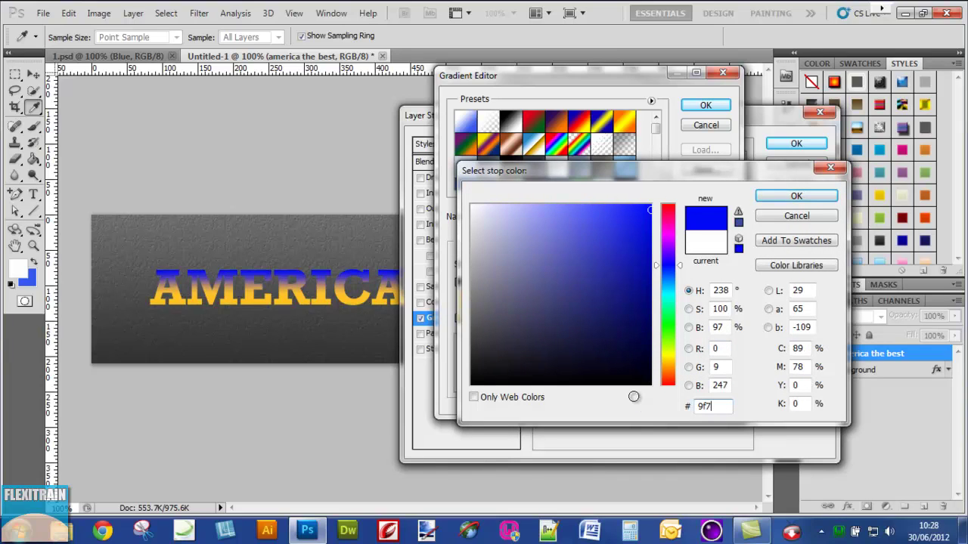
pyautogui.write('f00')
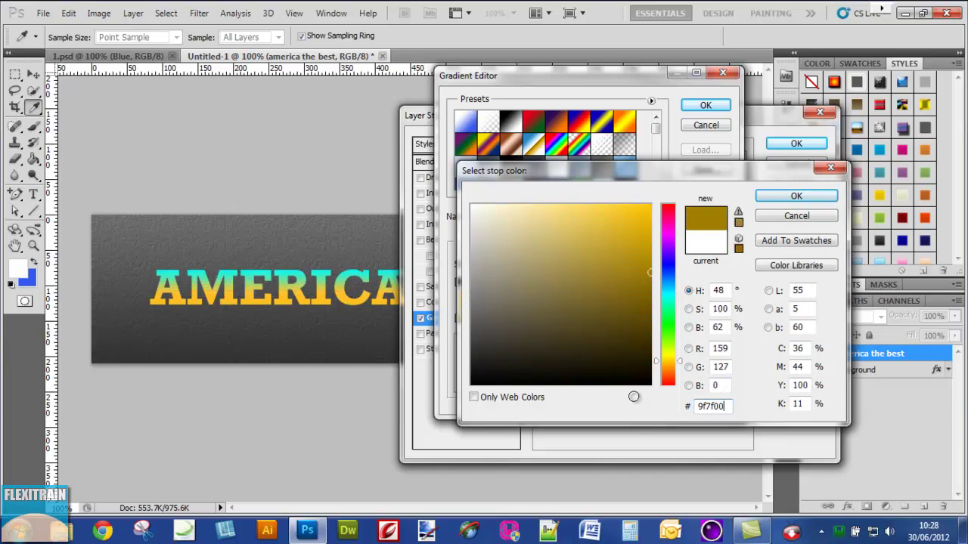
pyautogui.click(796, 197)
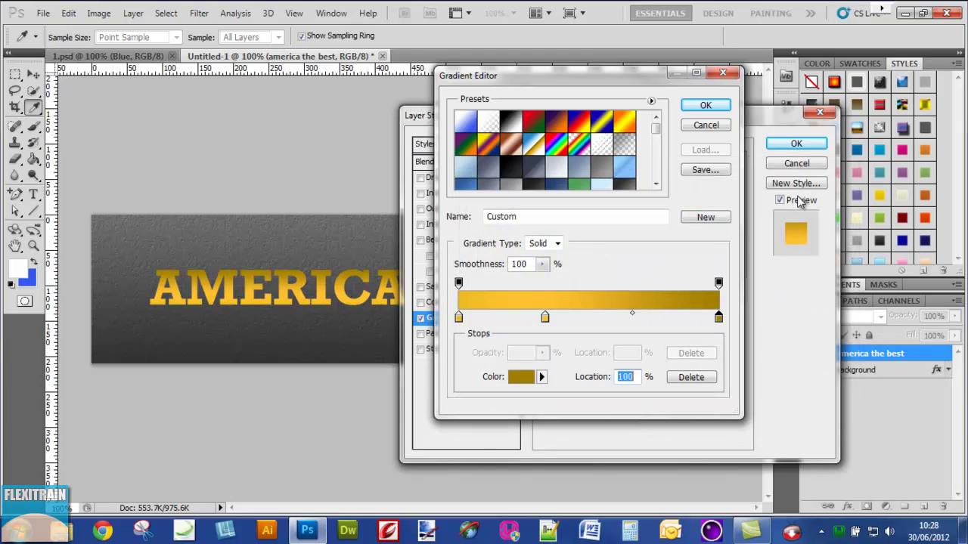
pyautogui.click(722, 106)
pyautogui.click(693, 203)
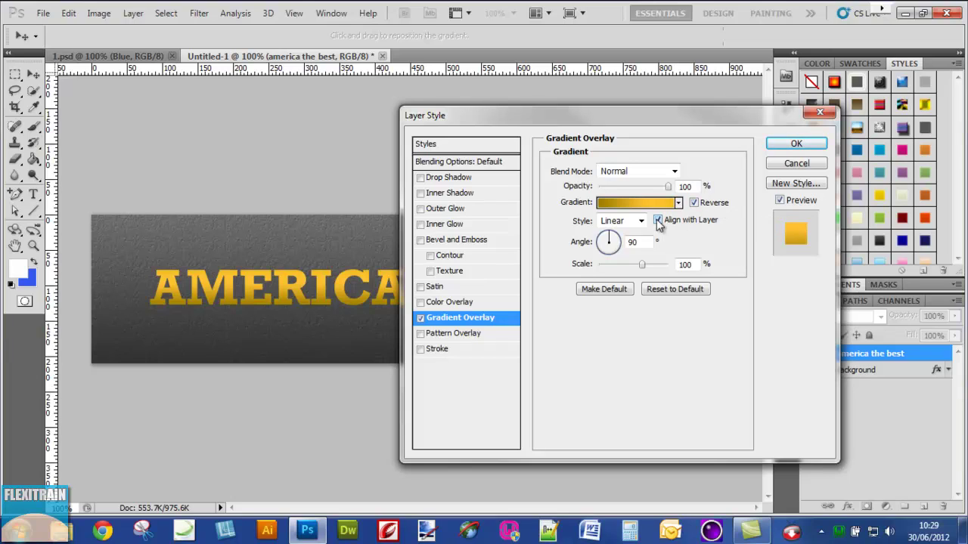
pyautogui.click(446, 227)
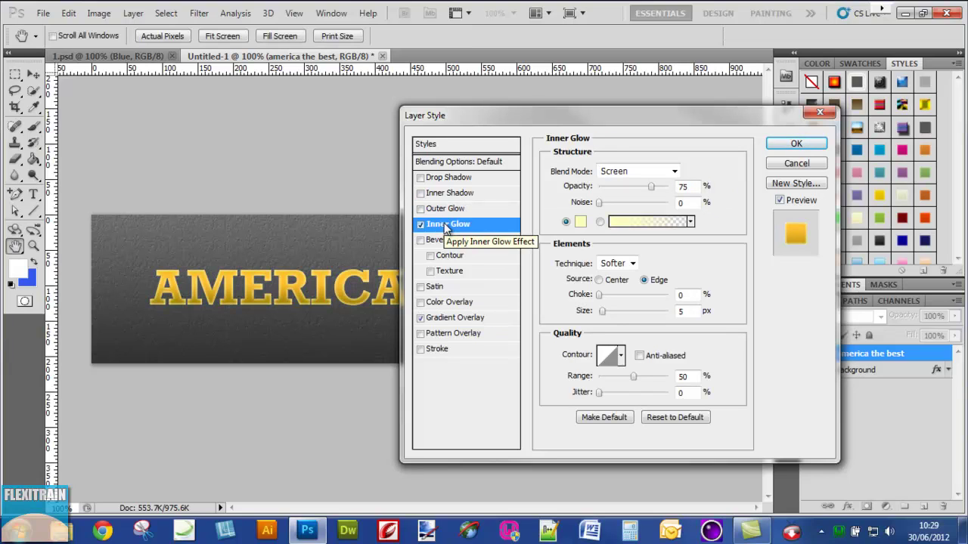
# Step: Set Inner Glow to Linear Dodge (Add), 53% opacity, size 3, range 79, and enable Inner Shadow
pyautogui.click(673, 172)
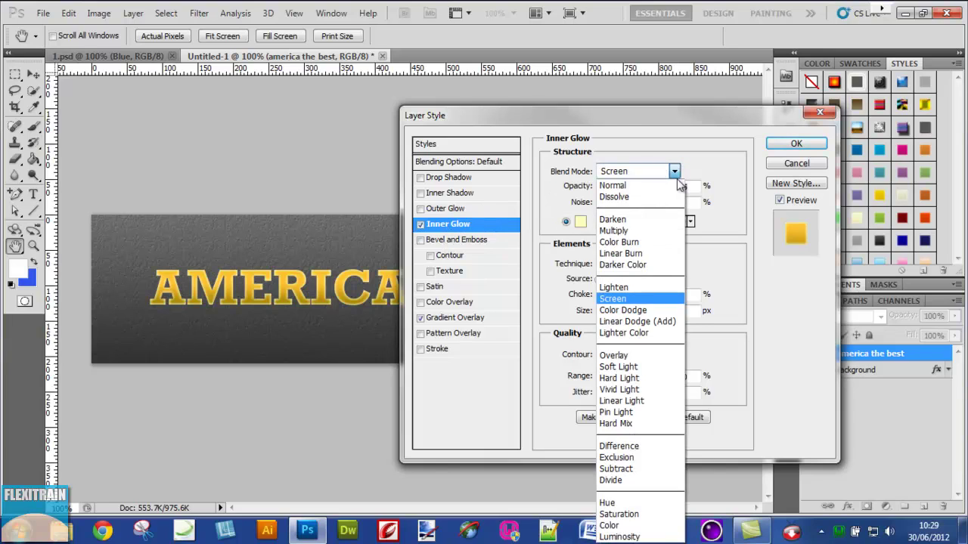
pyautogui.click(666, 321)
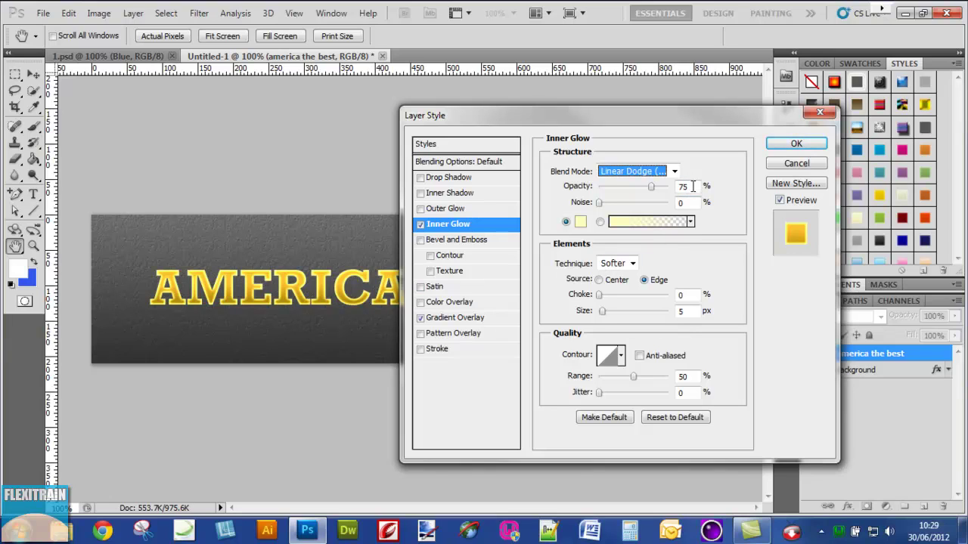
pyautogui.press('Tab')
pyautogui.write('53')
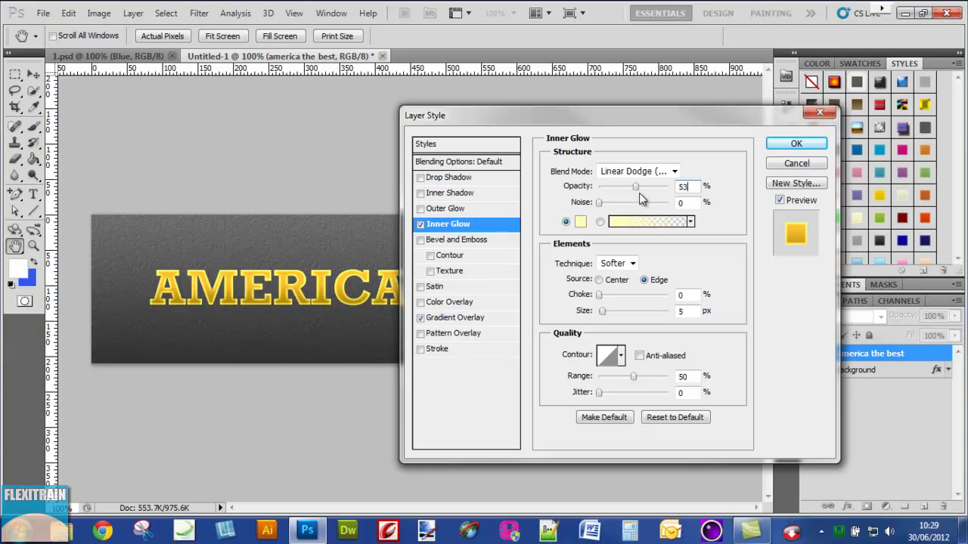
pyautogui.doubleClick(684, 311)
pyautogui.write('3')
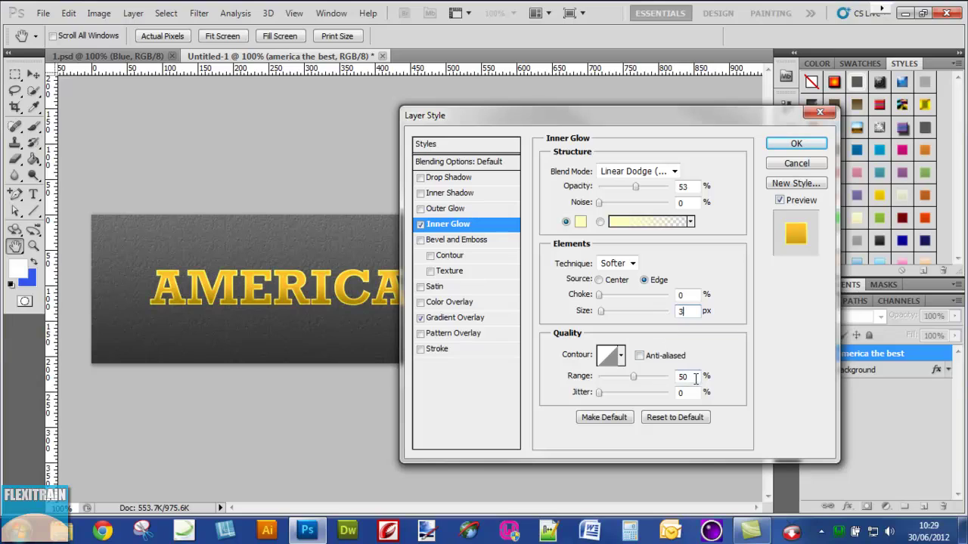
pyautogui.doubleClick(694, 377)
pyautogui.write('79')
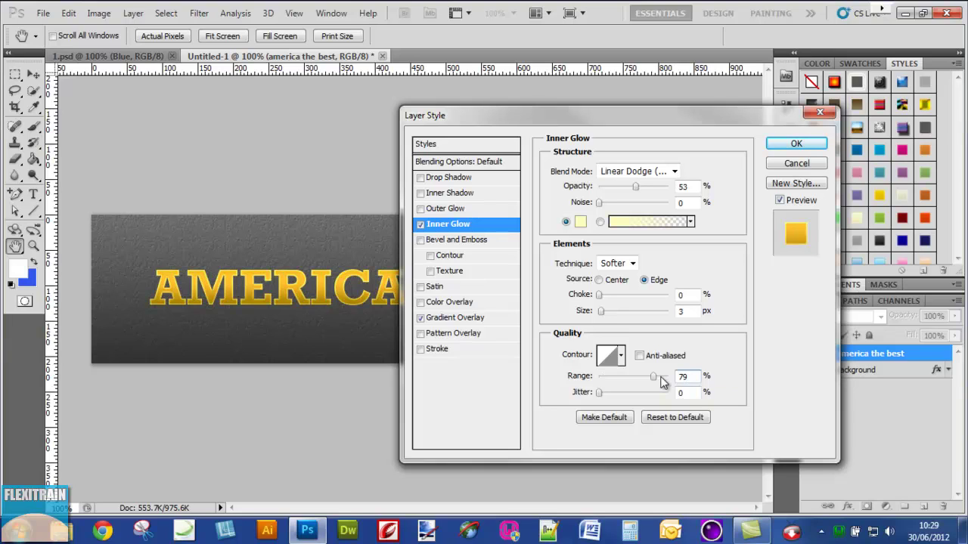
pyautogui.click(452, 194)
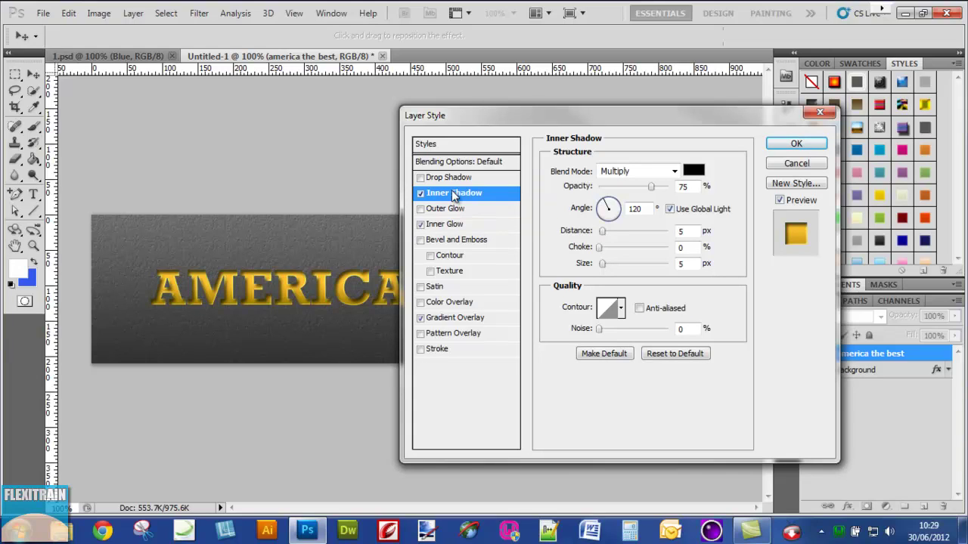
# Step: Enter Inner Shadow opacity 50, distance 1 px and size 0 px
pyautogui.click(681, 186)
pyautogui.write('50')
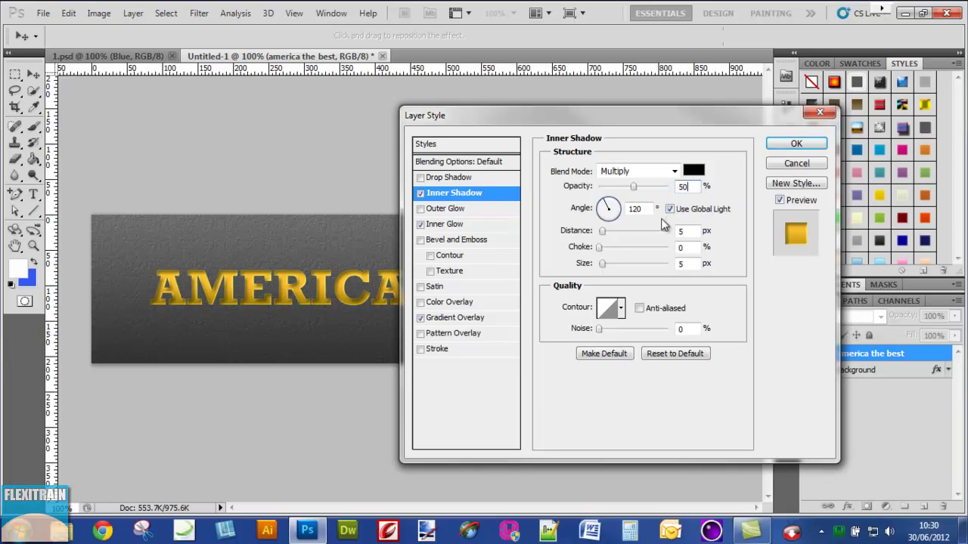
pyautogui.doubleClick(682, 231)
pyautogui.write('1')
pyautogui.click(685, 263)
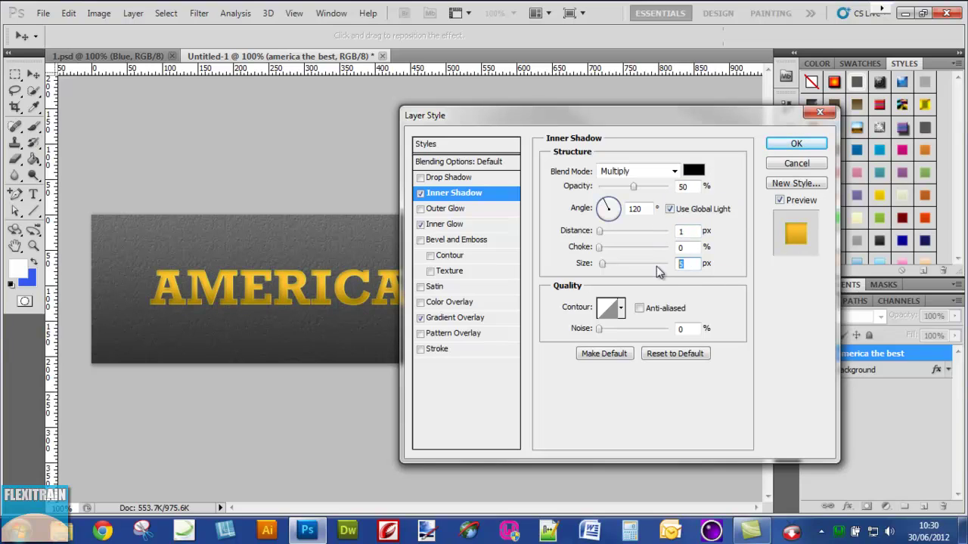
pyautogui.press('BackSpace')
pyautogui.write('0')
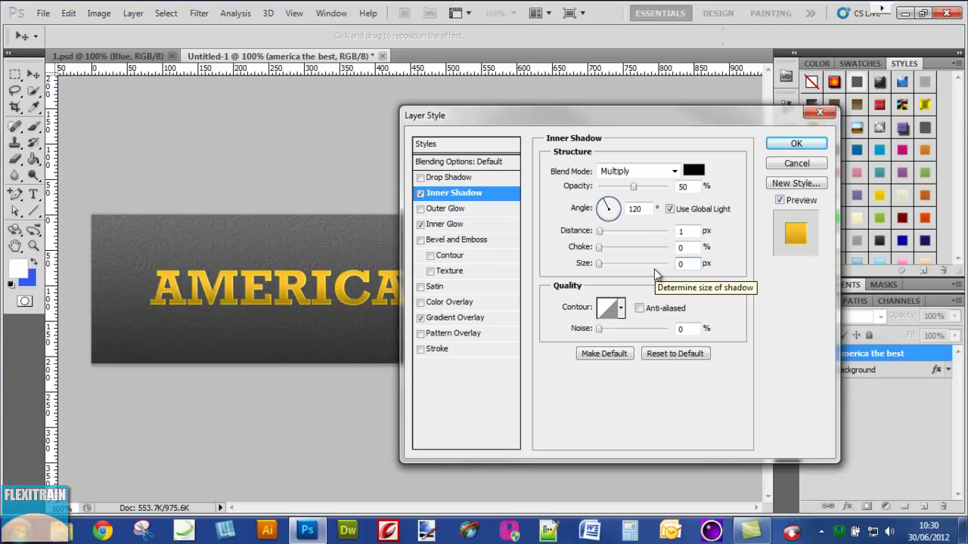
# Step: Enable Drop Shadow with 82% opacity, 2 px distance and 12 px size, then confirm the Layer Style
pyautogui.click(455, 179)
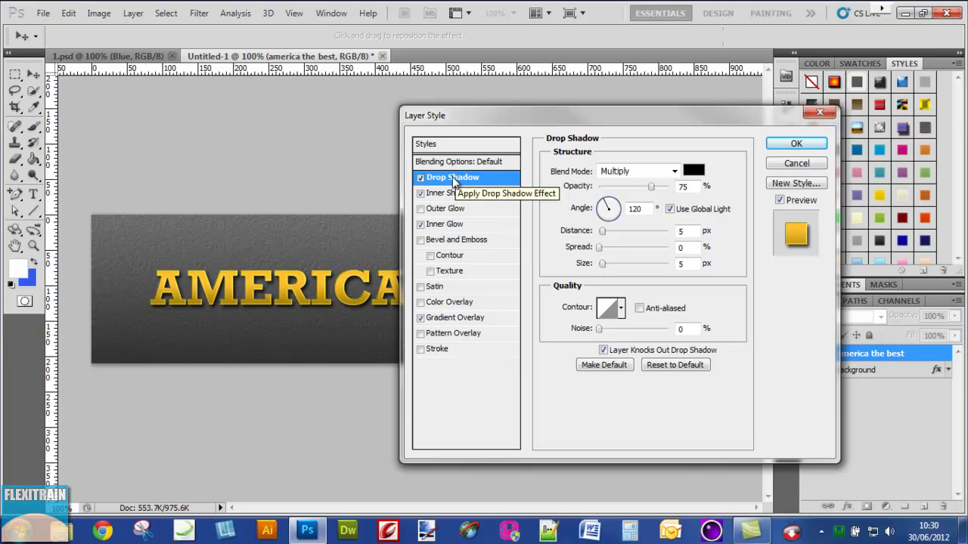
pyautogui.doubleClick(682, 186)
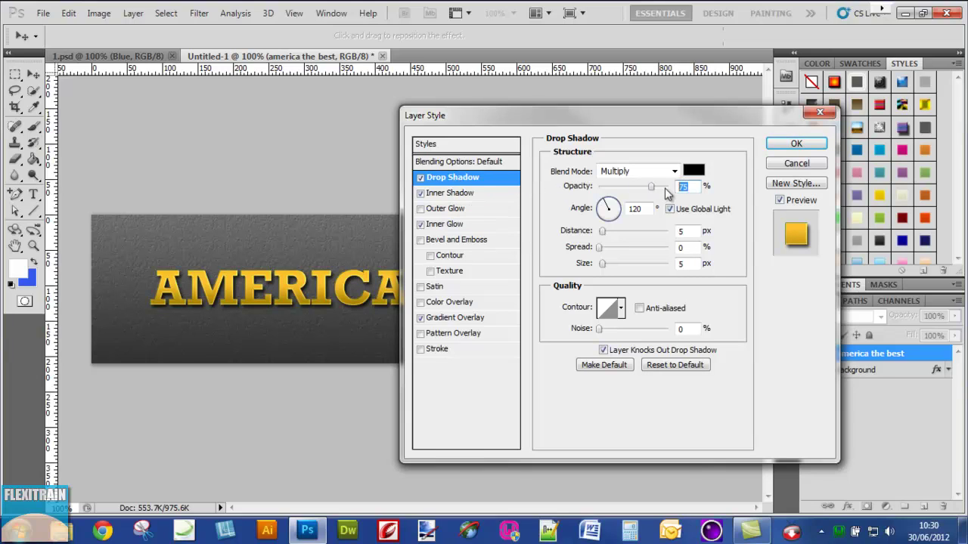
pyautogui.write('82')
pyautogui.doubleClick(681, 230)
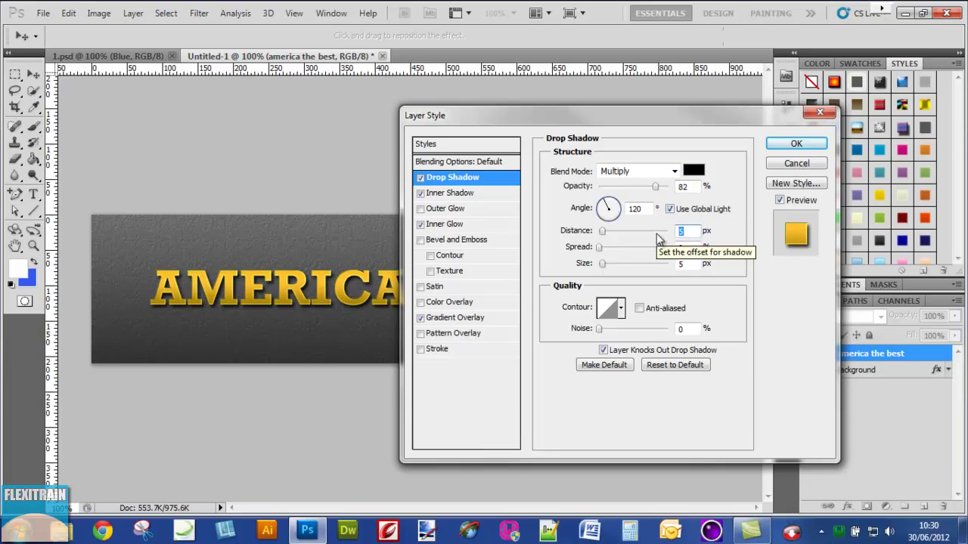
pyautogui.write('2')
pyautogui.doubleClick(680, 264)
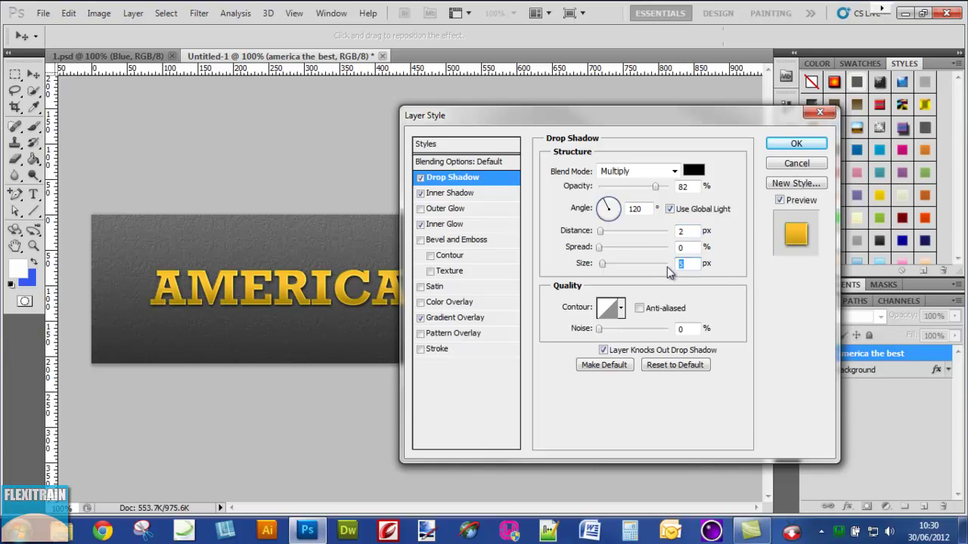
pyautogui.write('12')
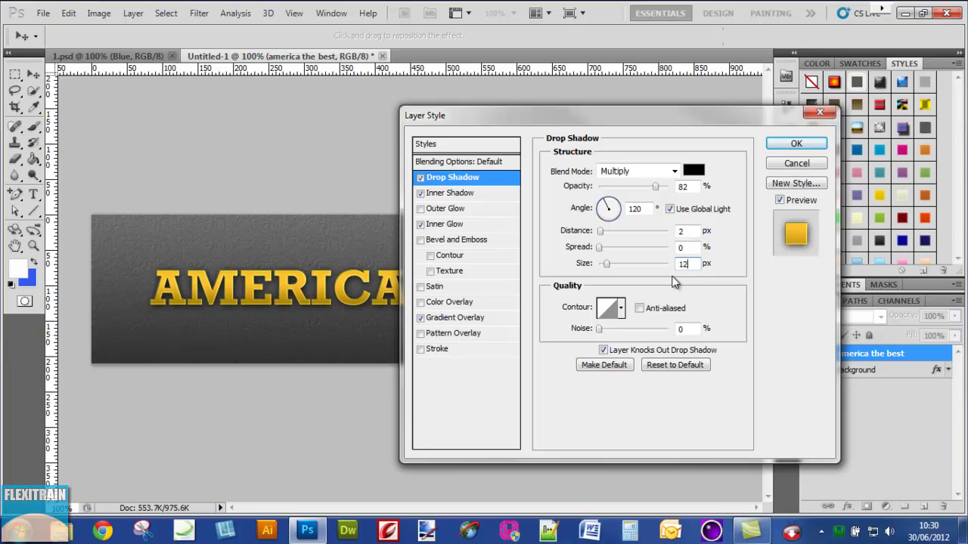
pyautogui.click(790, 144)
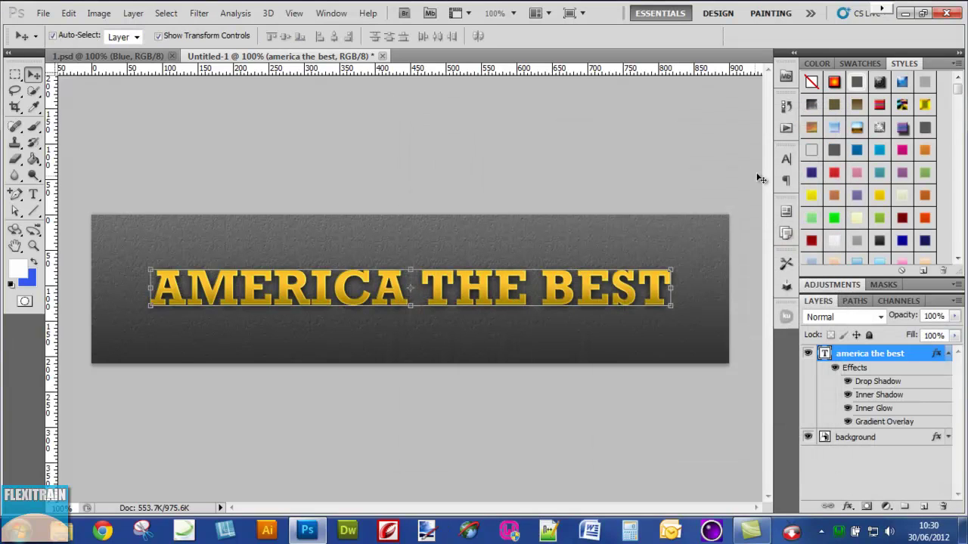
# Step: Collapse the text layer's effects list and create a new layer renamed 'Stars'
pyautogui.click(517, 352)
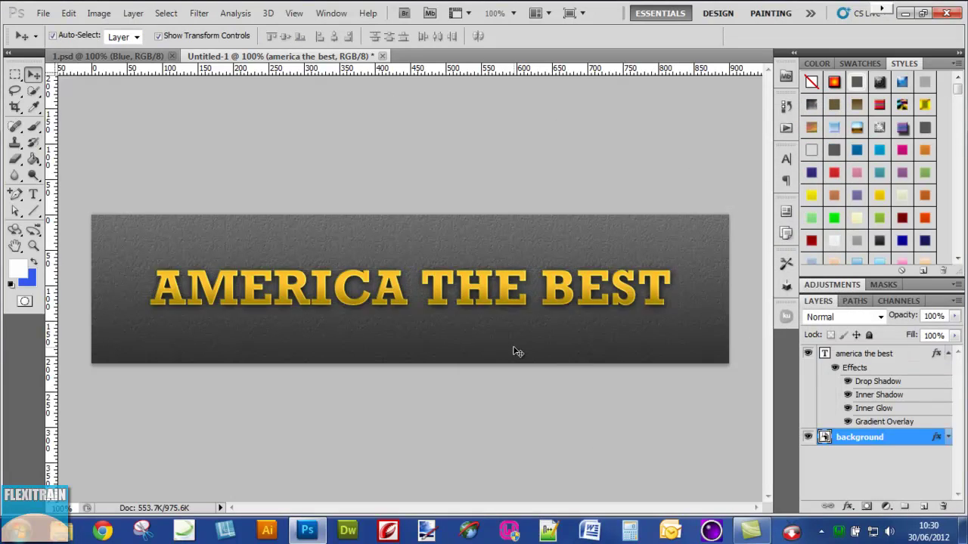
pyautogui.click(492, 147)
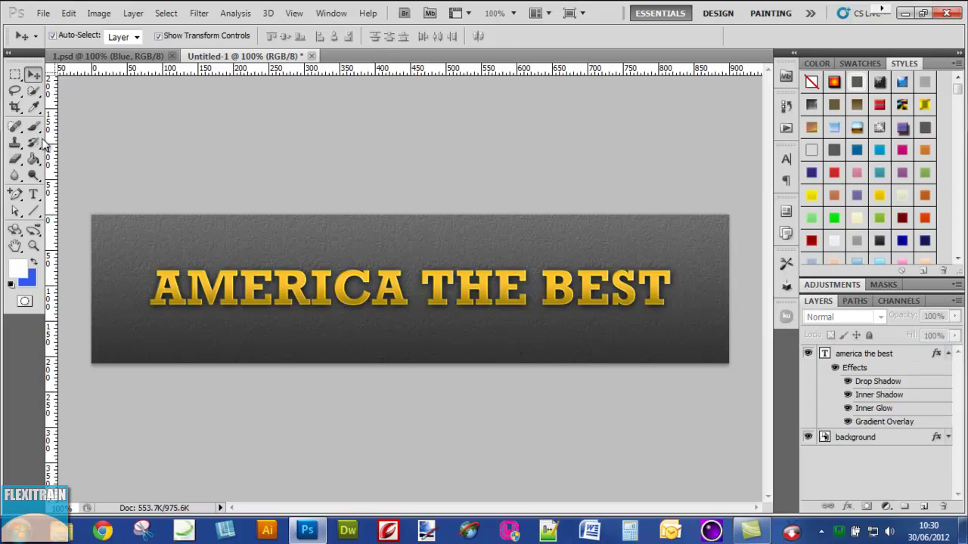
pyautogui.click(948, 354)
pyautogui.click(927, 508)
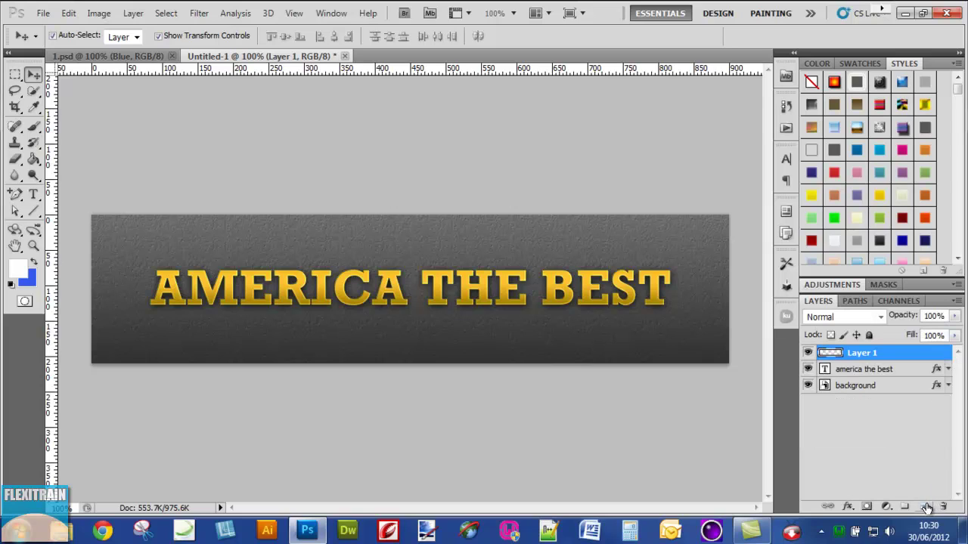
pyautogui.doubleClick(862, 352)
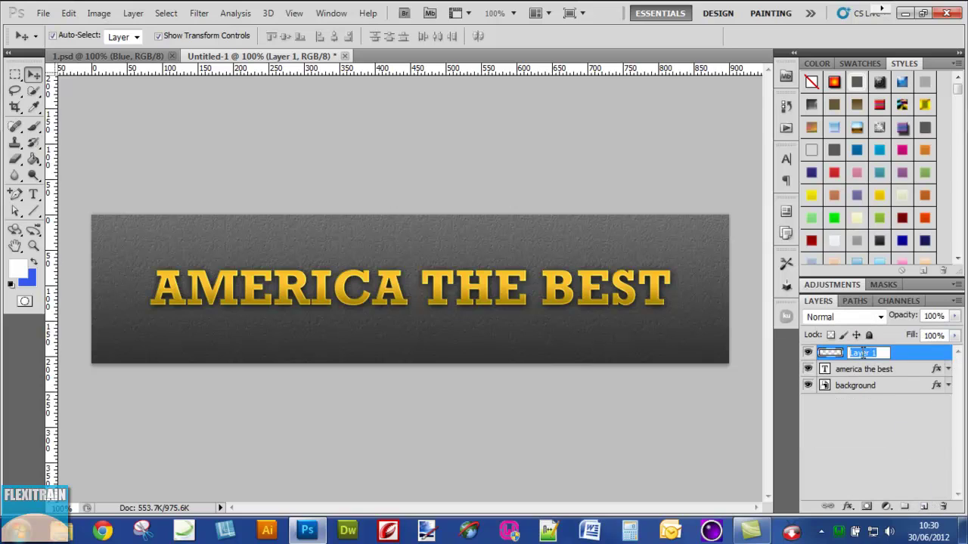
pyautogui.write('Stars')
pyautogui.press('Return')
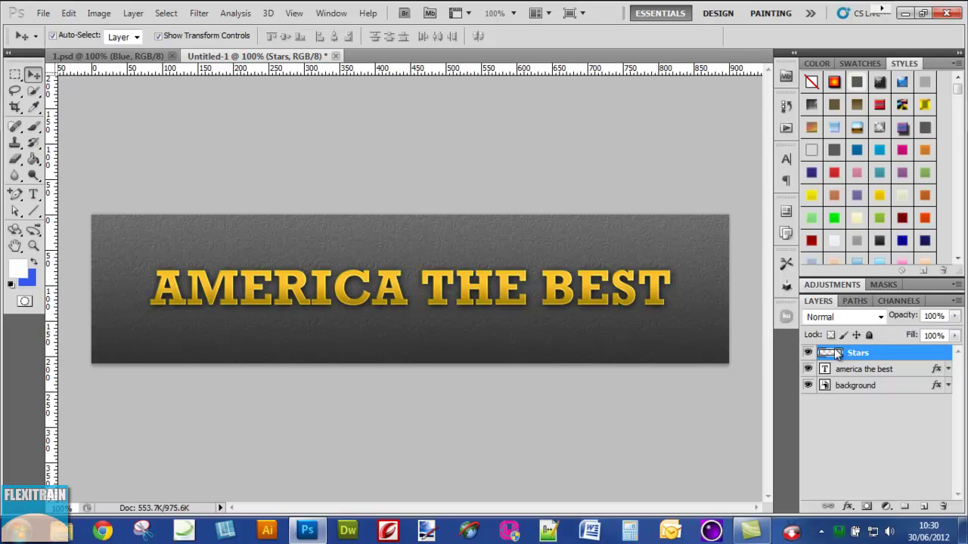
# Step: Switch to the Brush tool with the sparkle brush preset sized to 97 px
pyautogui.click(35, 127)
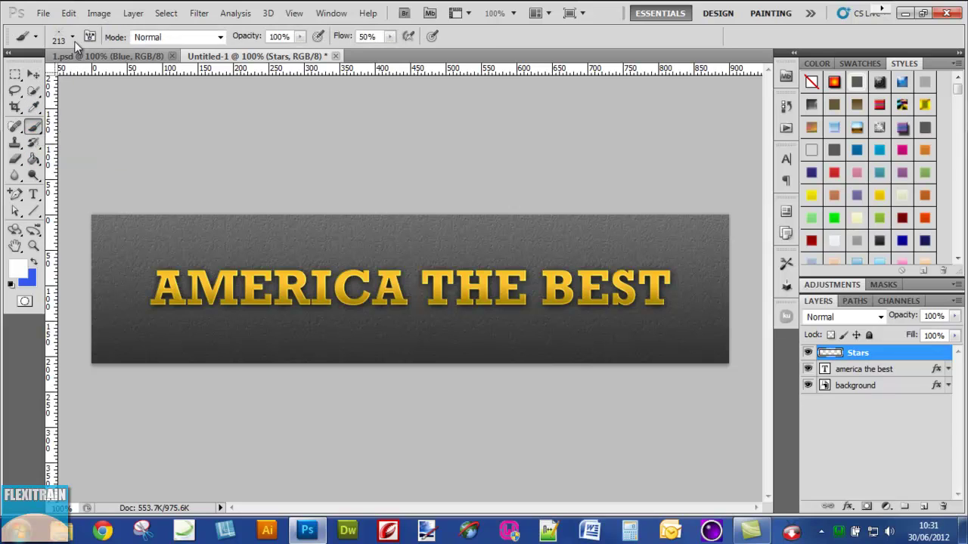
pyautogui.click(75, 37)
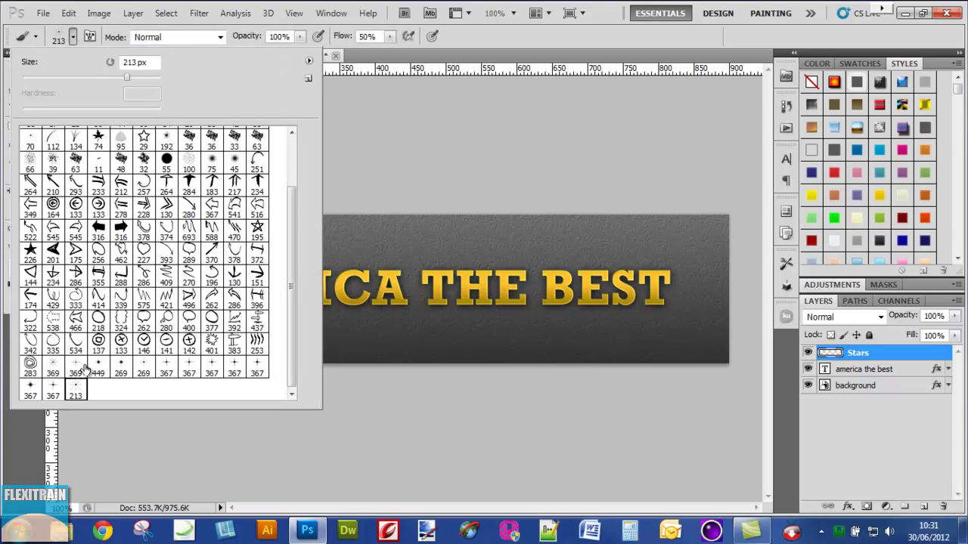
pyautogui.click(166, 368)
pyautogui.moveTo(77, 78); pyautogui.dragTo(88, 79)
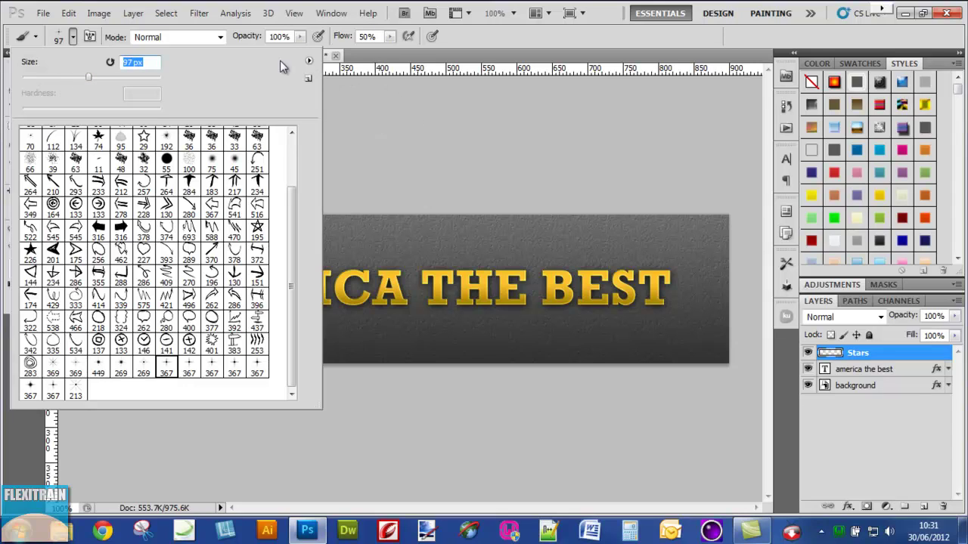
pyautogui.click(76, 39)
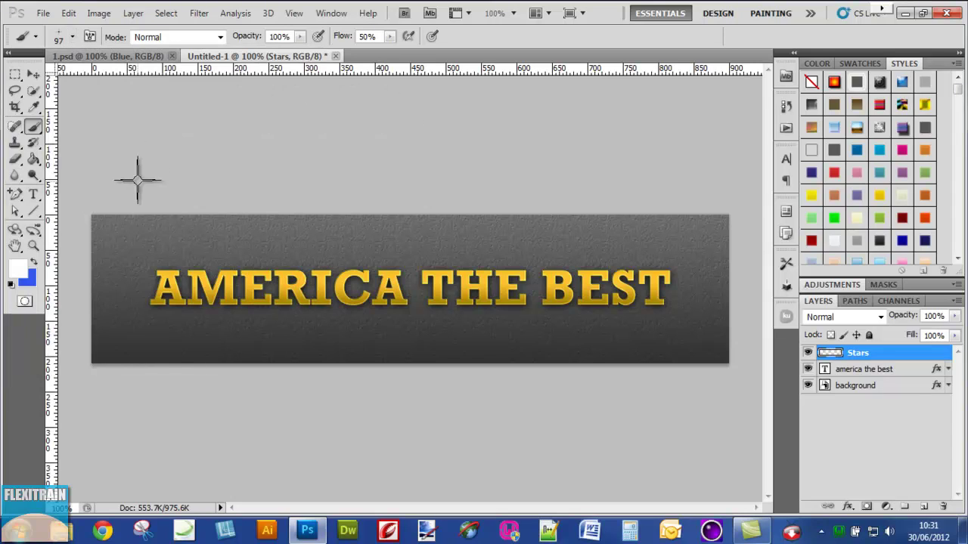
# Step: Stamp sparkles at the top-left of AMERICA, below the gap before THE, and top-right of BEST
pyautogui.click(157, 269)
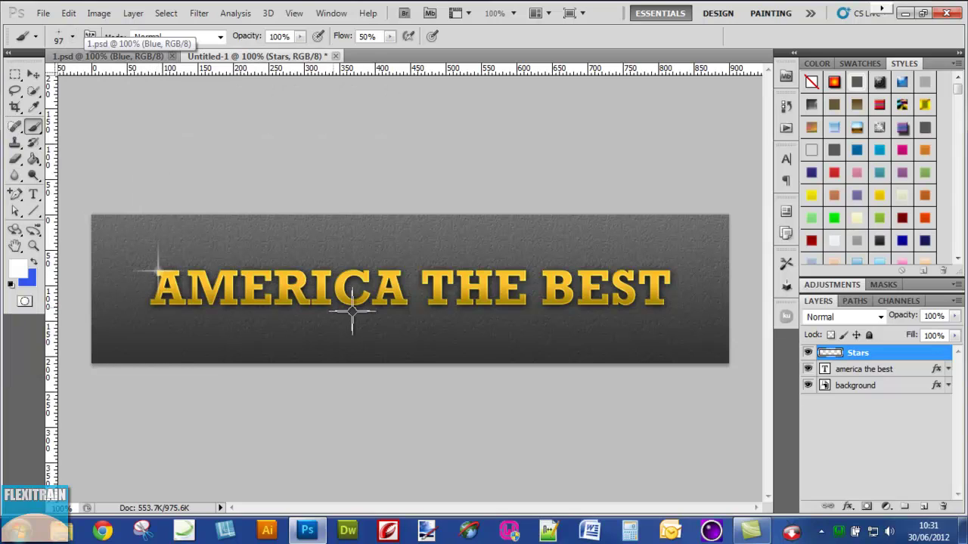
pyautogui.click(406, 302)
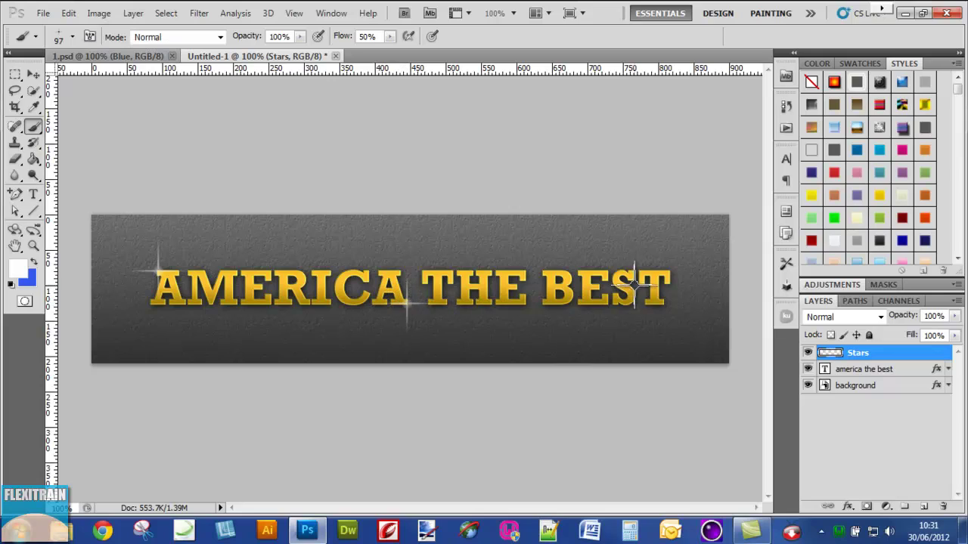
pyautogui.click(668, 270)
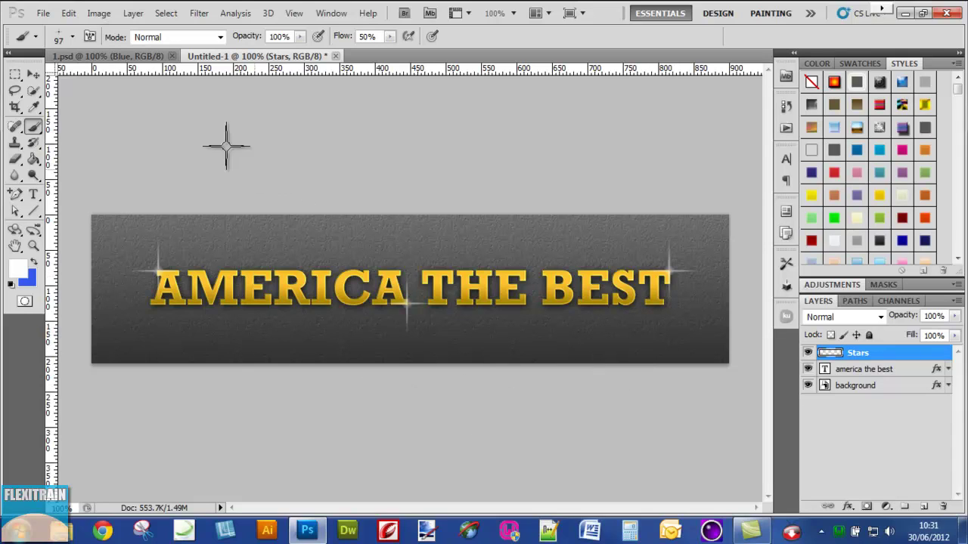
pyautogui.click(74, 39)
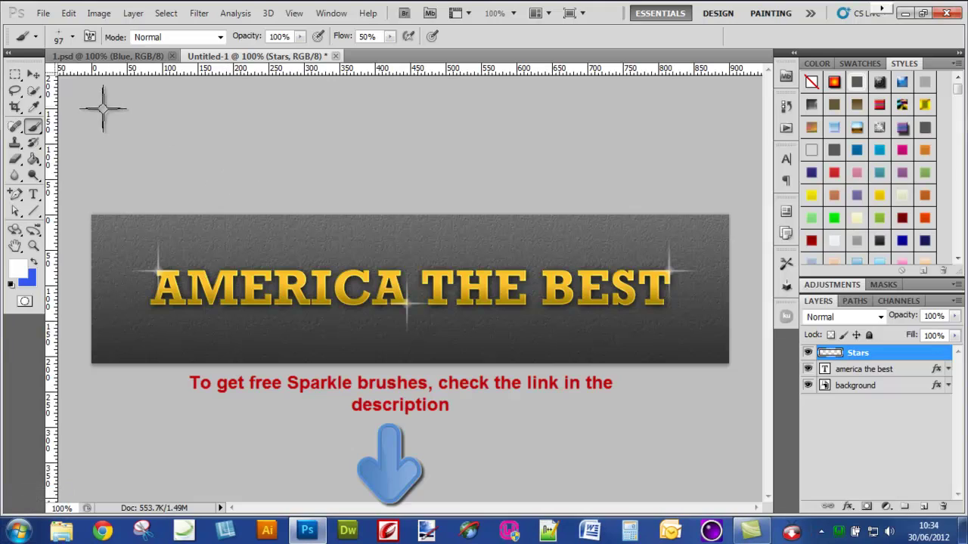
# Step: Switch to the Move tool and deselect the Stars layer on the pasteboard
pyautogui.click(35, 74)
pyautogui.click(394, 388)
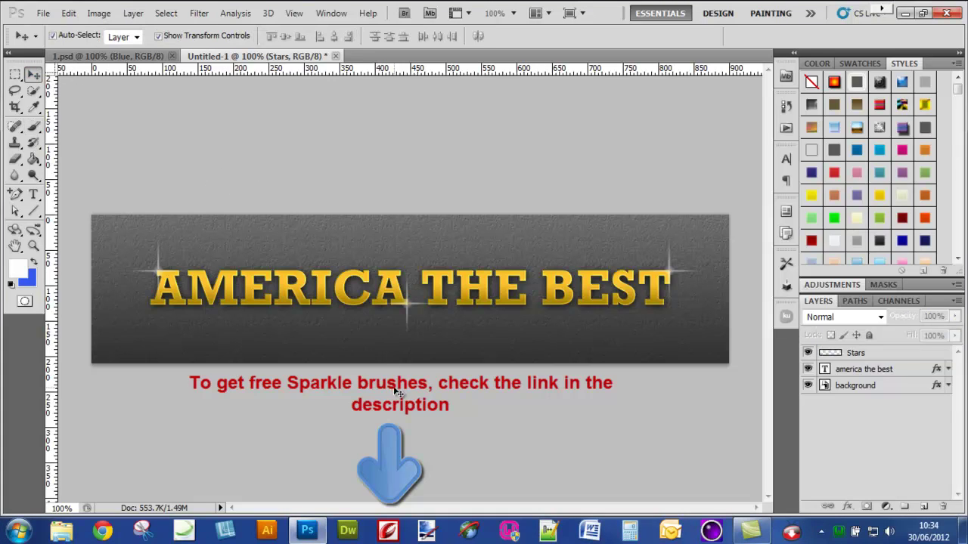